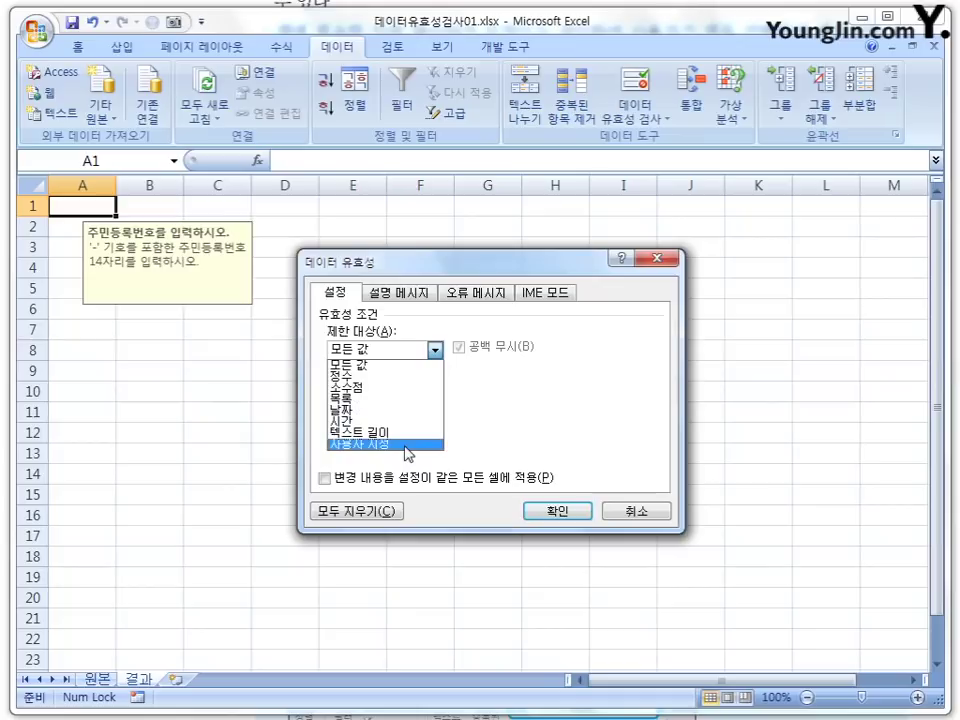
Step: Review cell A1's validation input message and error alert, trying the 경고 and 정보 alert styles before restoring 중지
{"action": "left_click", "coordinate": [422, 293]}
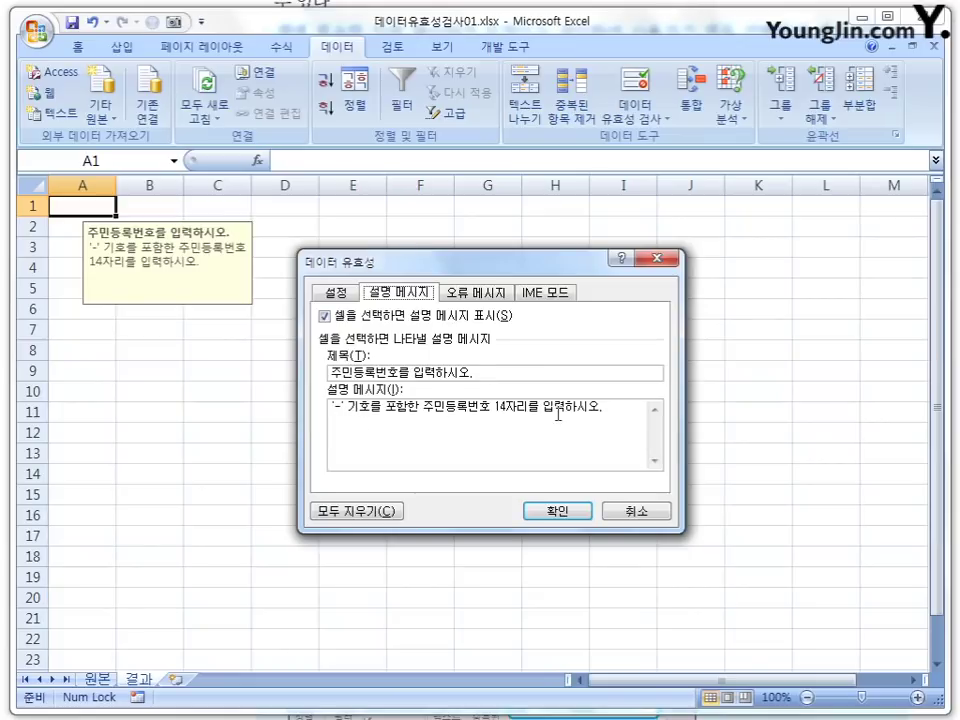
{"action": "left_click", "coordinate": [486, 296]}
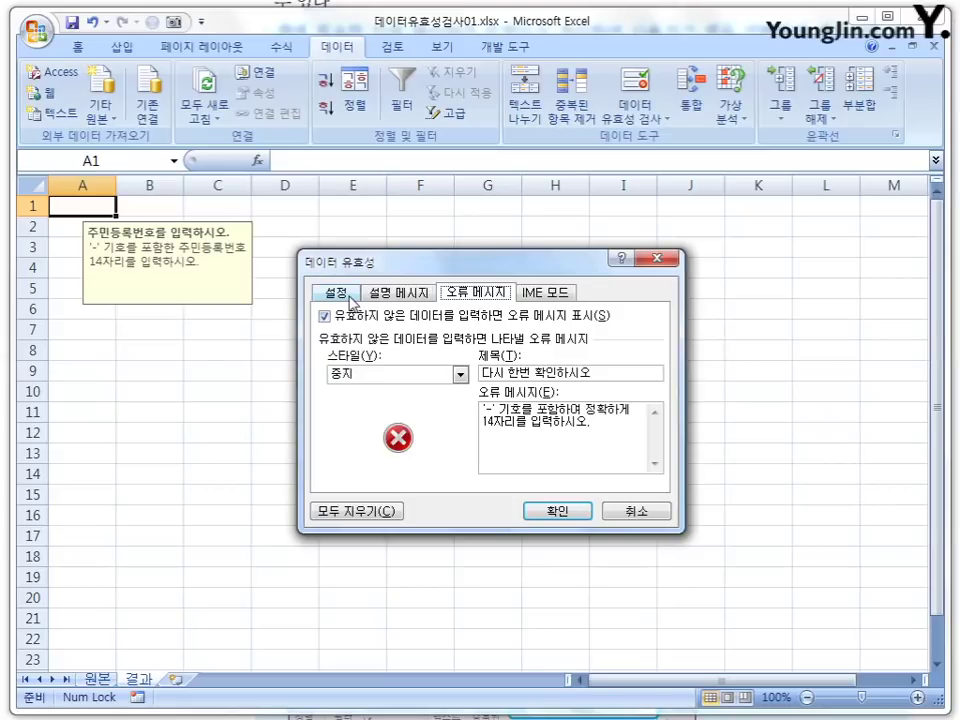
{"action": "left_click", "coordinate": [463, 378]}
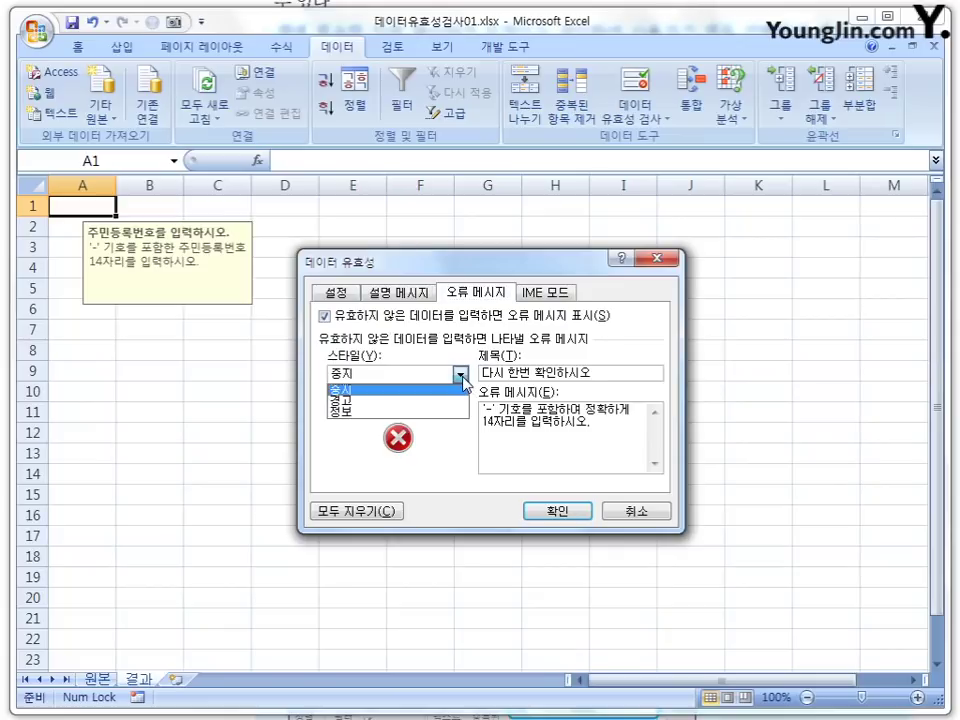
{"action": "left_click", "coordinate": [376, 405]}
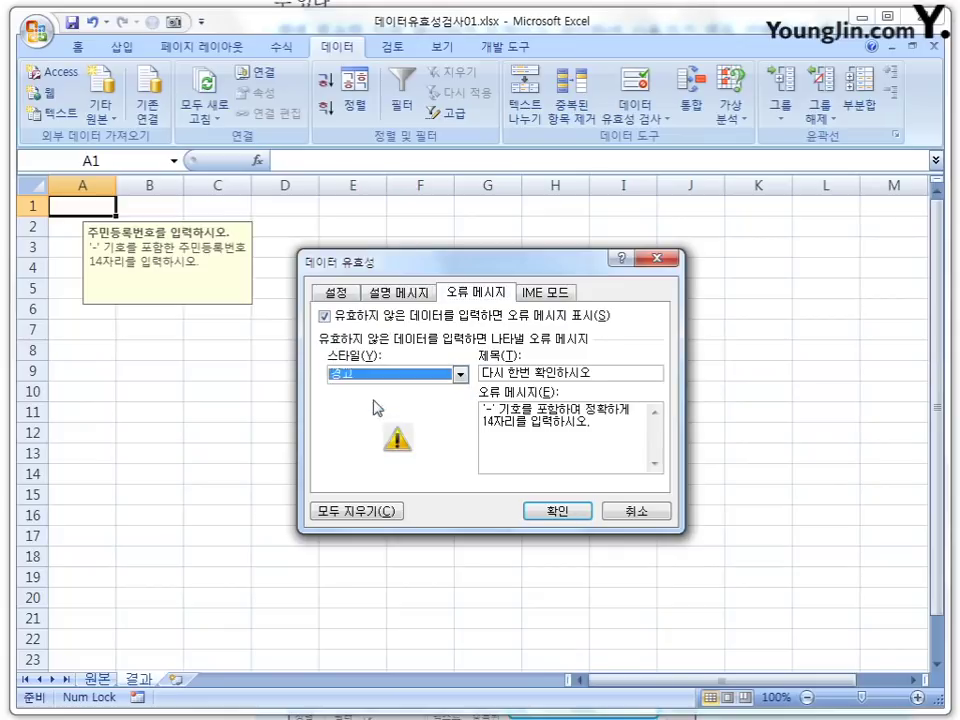
{"action": "left_click", "coordinate": [460, 374]}
{"action": "left_click", "coordinate": [390, 412]}
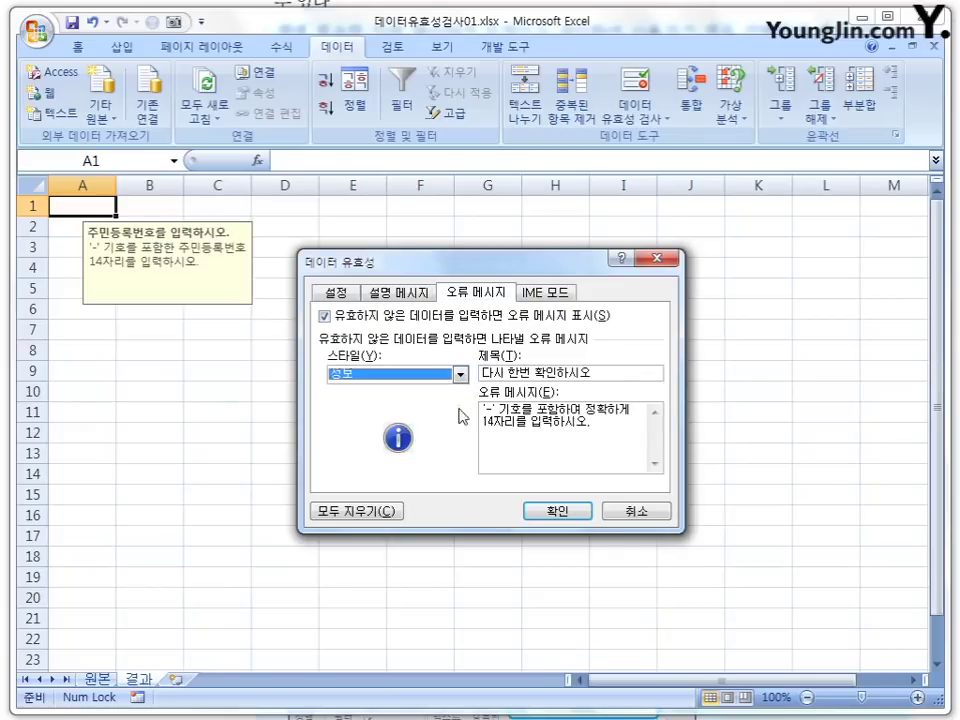
{"action": "left_click", "coordinate": [460, 375]}
{"action": "left_click", "coordinate": [402, 389]}
Step: Examine the IME mode choices for cell A1, keep 현재 상태 유지, and cancel the data validation settings
{"action": "left_click", "coordinate": [546, 292]}
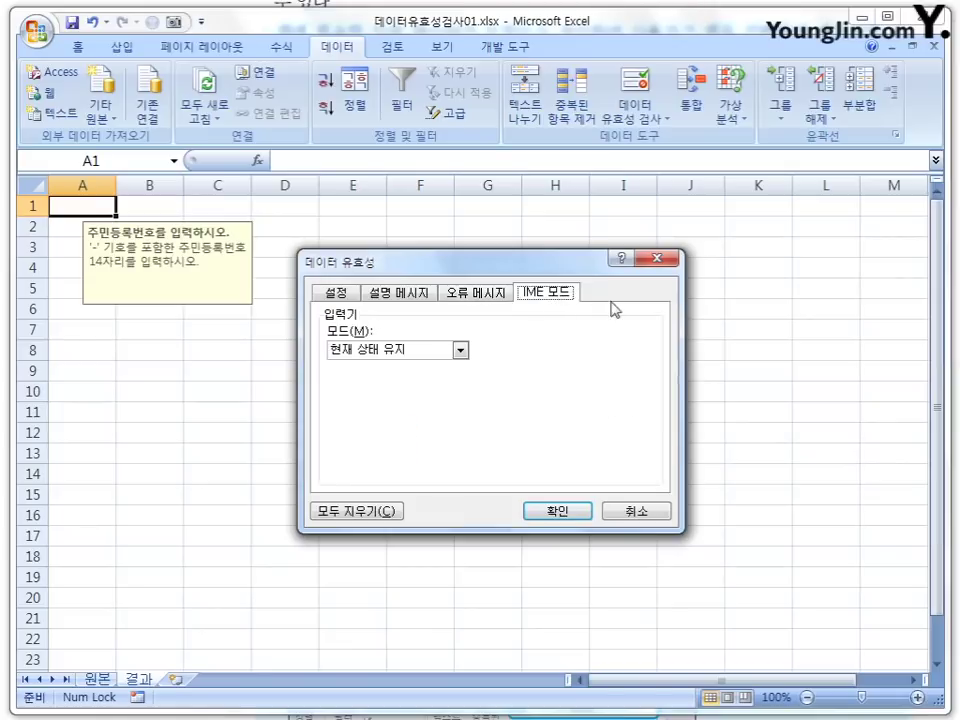
{"action": "left_click", "coordinate": [461, 351]}
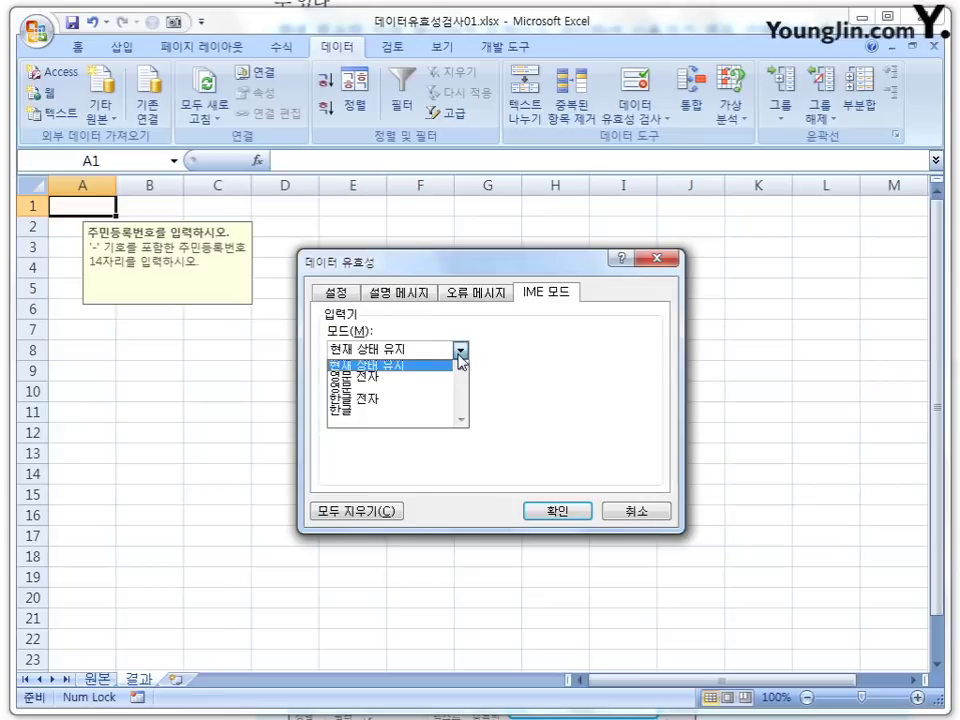
{"action": "left_click", "coordinate": [411, 366]}
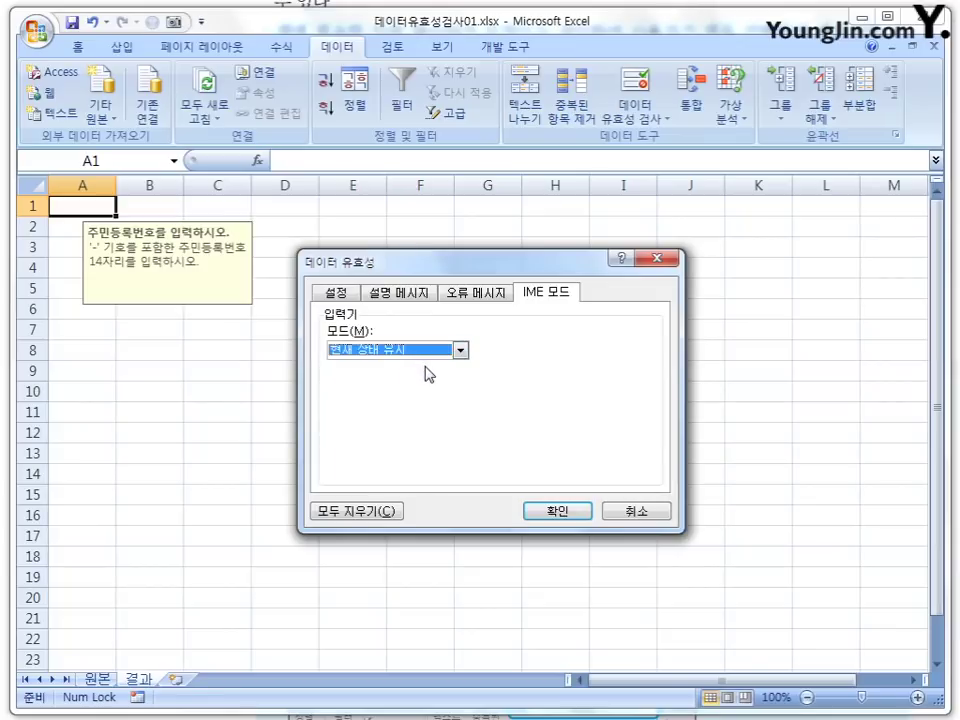
{"action": "left_click", "coordinate": [647, 514]}
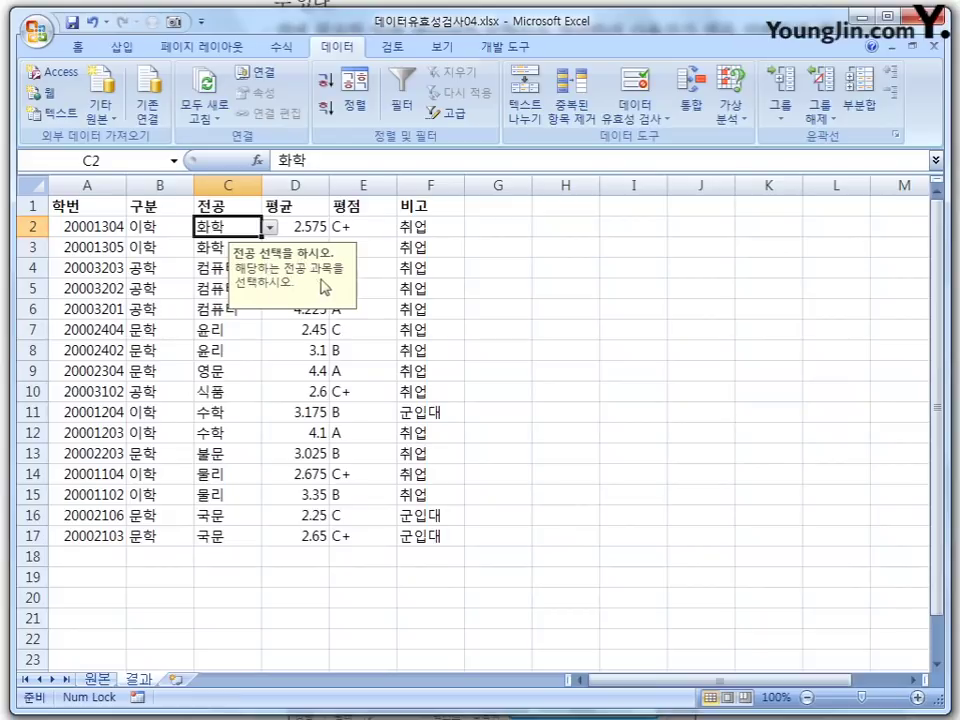
Step: Choose 수학 from the dropdown list of majors in cell C2
{"action": "left_click", "coordinate": [269, 228]}
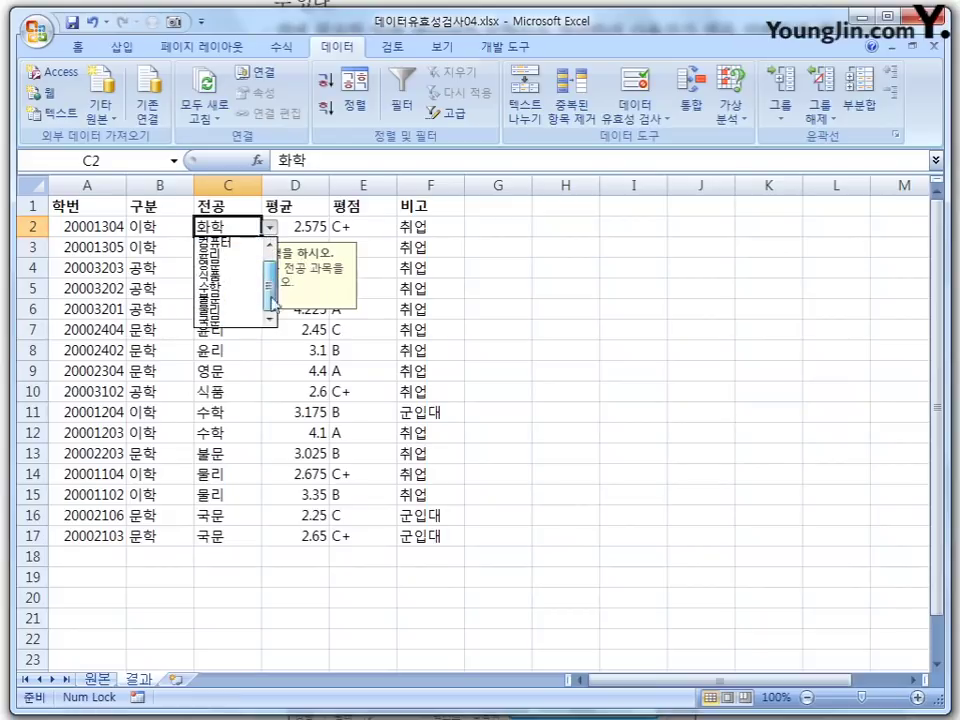
{"action": "left_click_drag", "start_coordinate": [268, 276], "coordinate": [268, 306]}
{"action": "left_click", "coordinate": [235, 288]}
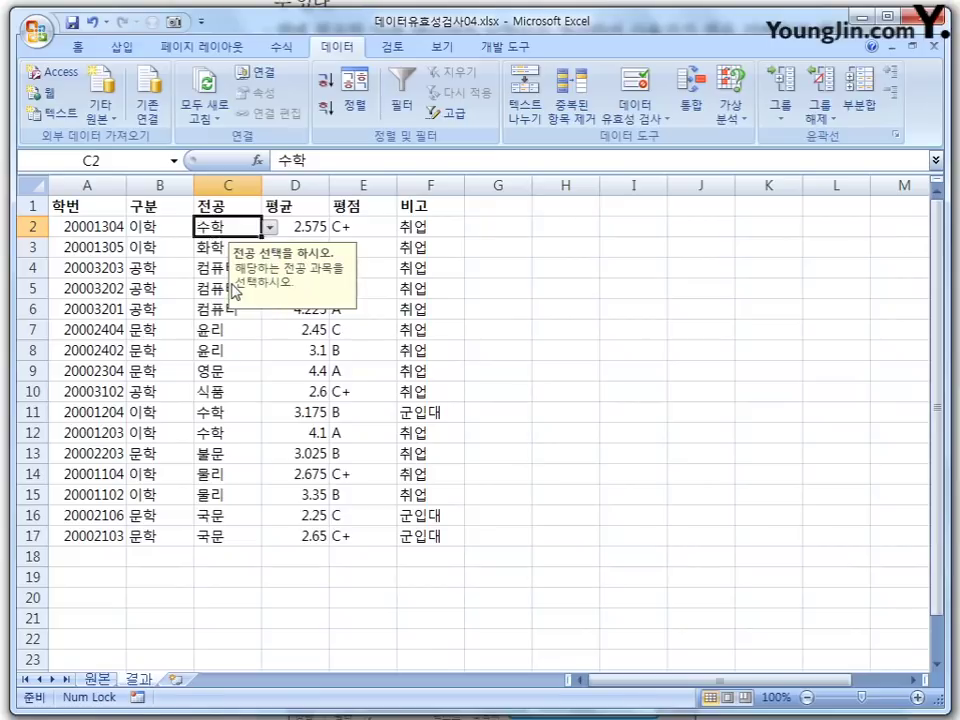
Step: Inspect cell C2's data validation criteria, including the 목록 restriction and its comma-separated source, and accept the settings
{"action": "left_click", "coordinate": [635, 112]}
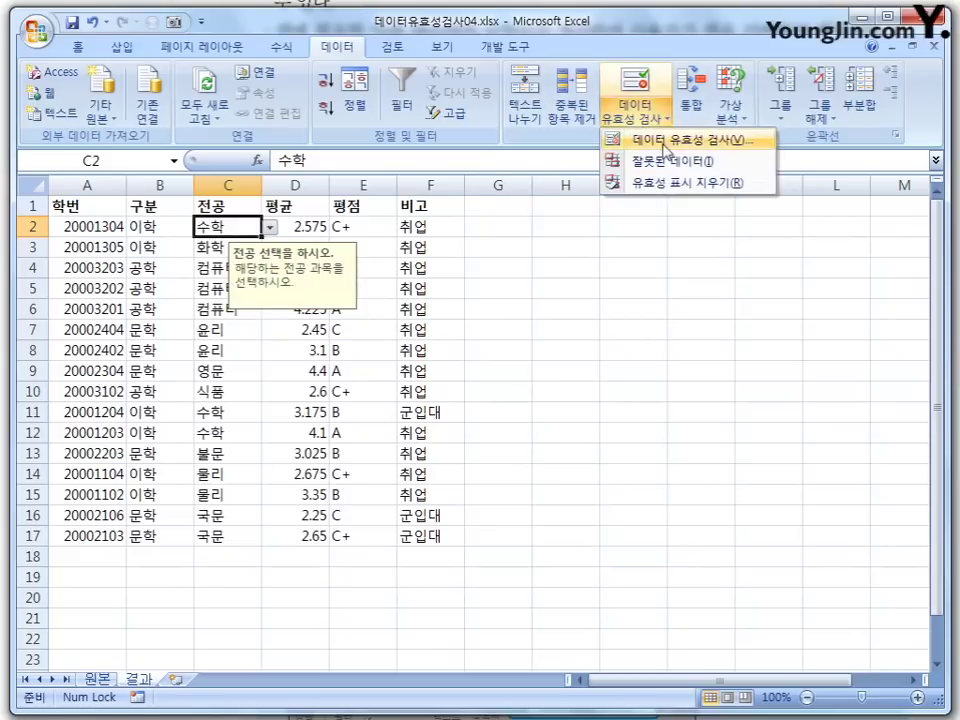
{"action": "left_click", "coordinate": [665, 140]}
{"action": "left_click_drag", "start_coordinate": [590, 258], "coordinate": [676, 243]}
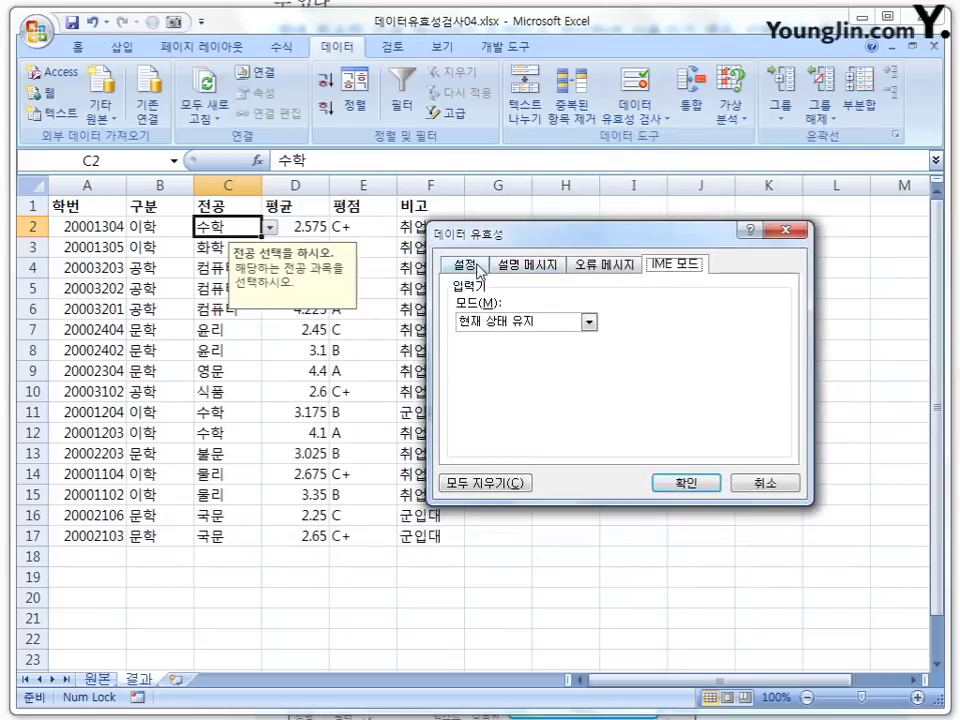
{"action": "left_click", "coordinate": [464, 265]}
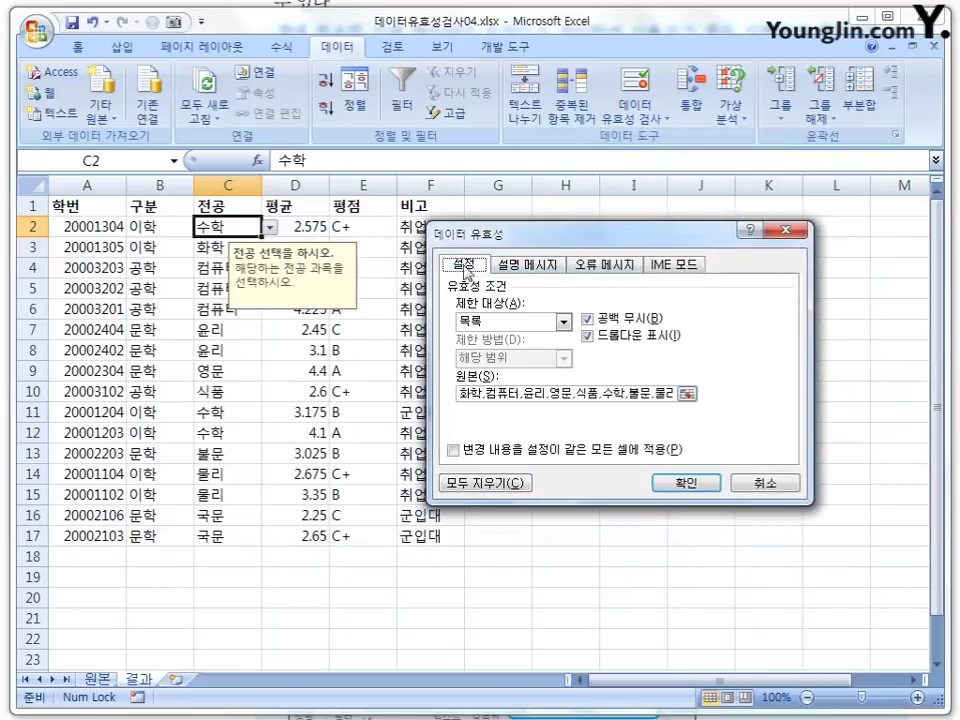
{"action": "left_click", "coordinate": [563, 321]}
{"action": "left_click", "coordinate": [500, 371]}
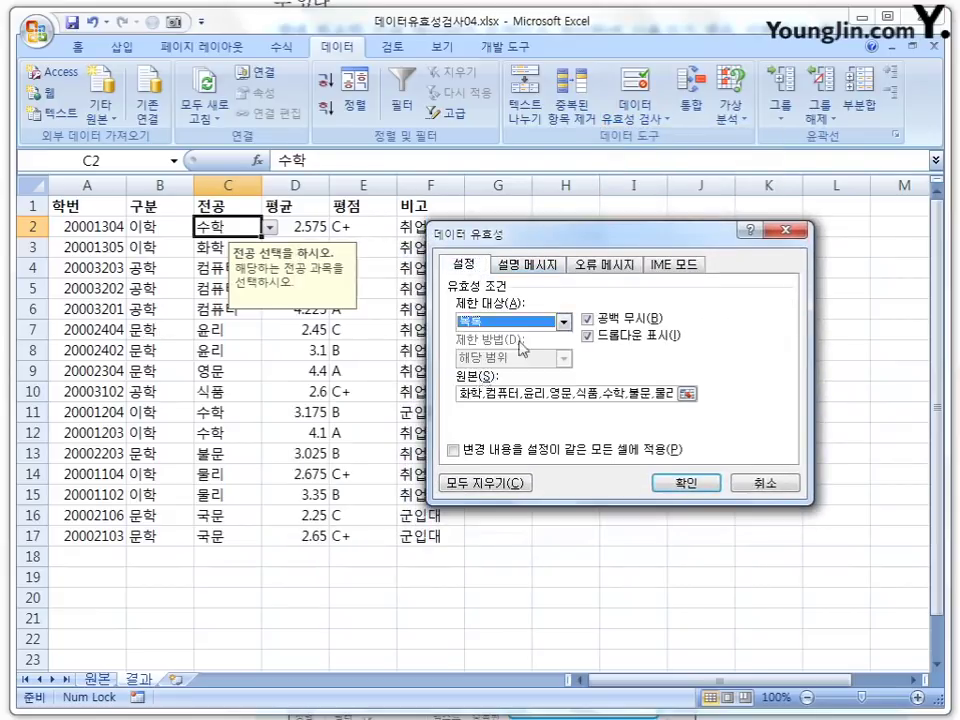
{"action": "left_click", "coordinate": [478, 395]}
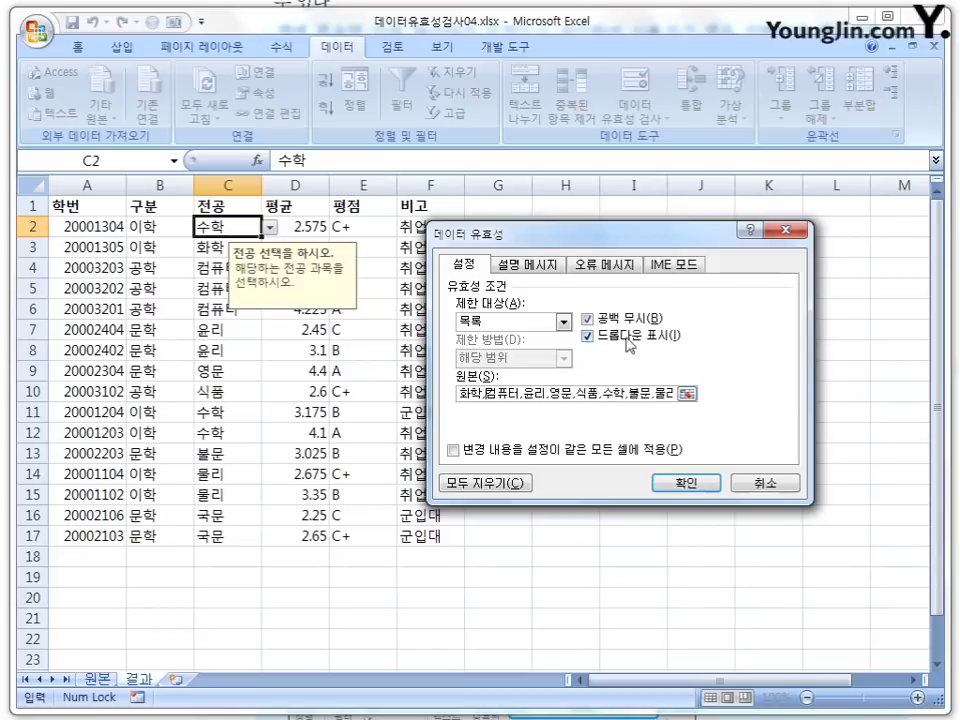
{"action": "left_click", "coordinate": [680, 483]}
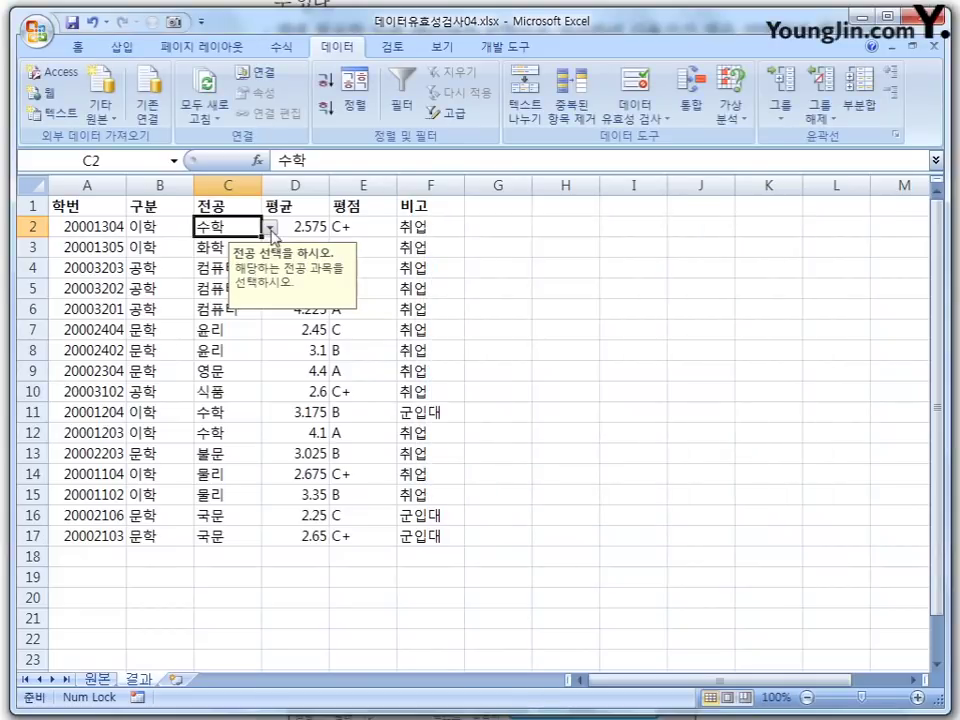
Step: Look through the majors offered in cell C2's dropdown list without choosing another one
{"action": "left_click", "coordinate": [269, 228]}
{"action": "scroll", "coordinate": [269, 250], "scroll_direction": "up", "scroll_amount": 1}
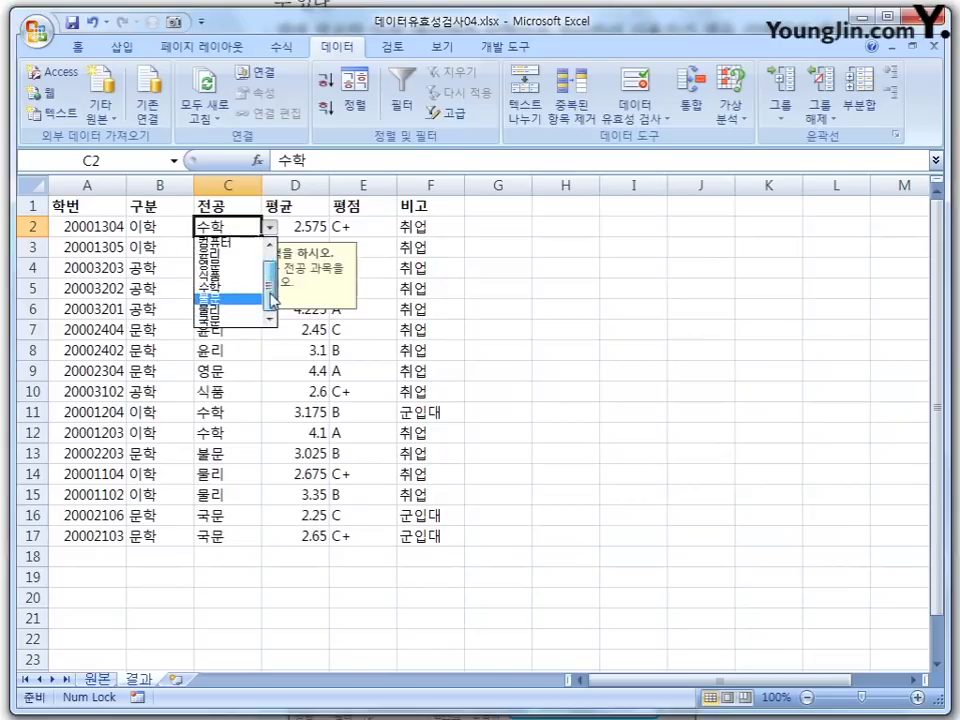
{"action": "left_click", "coordinate": [561, 358]}
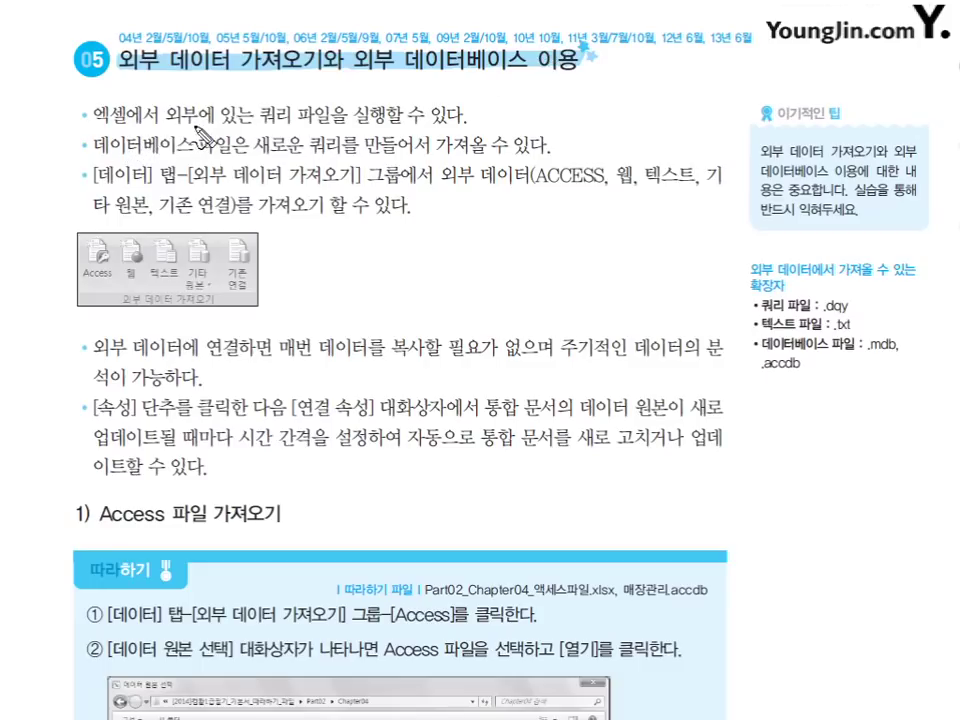
{"action": "mouse_move", "coordinate": [288, 118]}
{"action": "left_mouse_down"}
{"action": "mouse_move", "coordinate": [262, 126]}
{"action": "mouse_move", "coordinate": [274, 111]}
{"action": "mouse_move", "coordinate": [366, 88]}
{"action": "mouse_move", "coordinate": [395, 115]}
{"action": "mouse_move", "coordinate": [445, 98]}
{"action": "mouse_move", "coordinate": [467, 103]}
{"action": "mouse_move", "coordinate": [455, 118]}
{"action": "mouse_move", "coordinate": [467, 112]}
{"action": "left_mouse_up"}
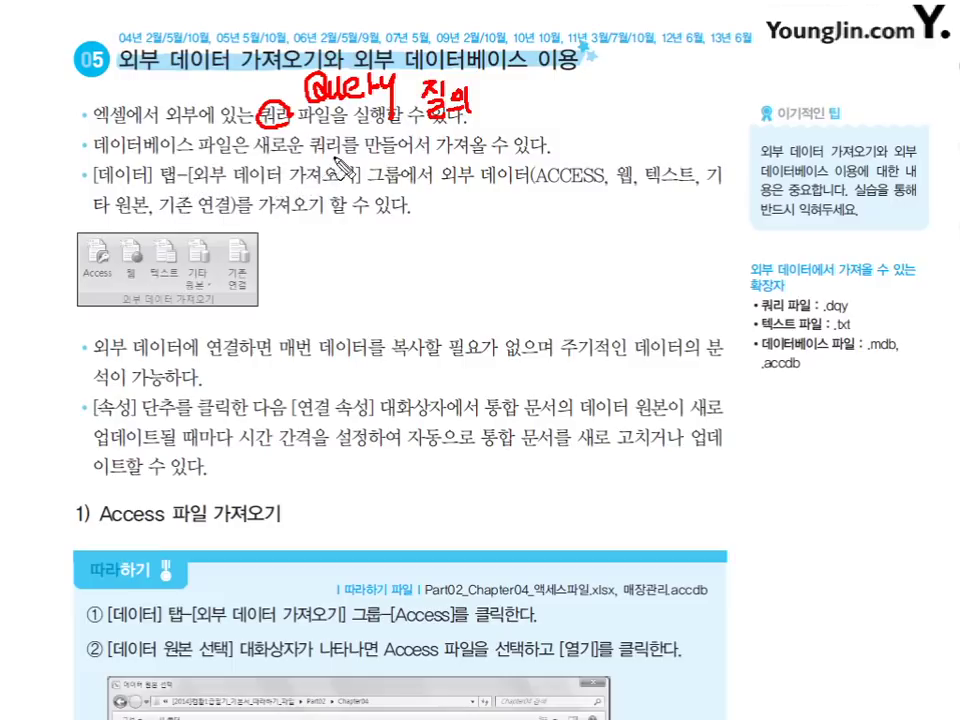
{"action": "mouse_move", "coordinate": [322, 148]}
{"action": "left_mouse_down"}
{"action": "mouse_move", "coordinate": [300, 138]}
{"action": "mouse_move", "coordinate": [274, 150]}
{"action": "mouse_move", "coordinate": [318, 154]}
{"action": "left_mouse_up"}
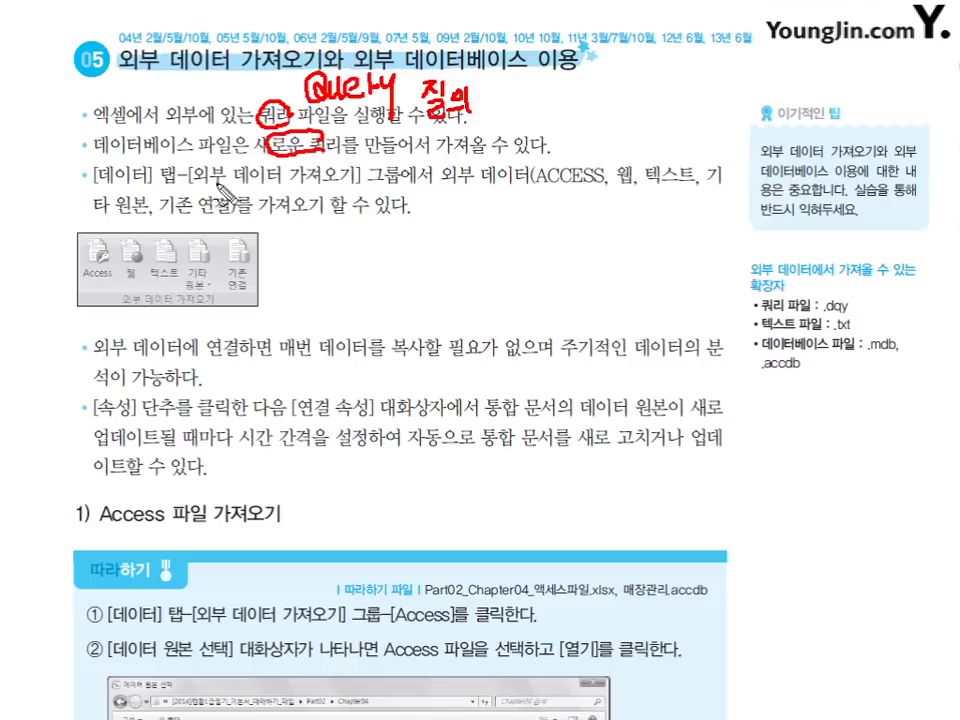
{"action": "left_click_drag", "start_coordinate": [190, 188], "coordinate": [352, 190]}
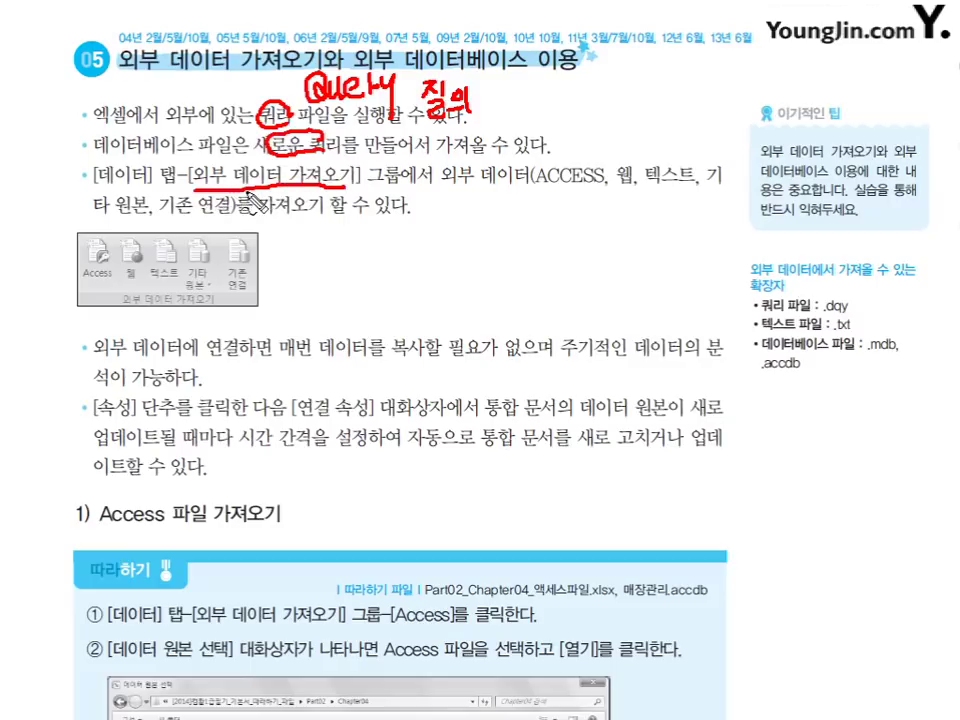
{"action": "mouse_move", "coordinate": [590, 160]}
{"action": "left_mouse_down"}
{"action": "mouse_move", "coordinate": [553, 167]}
{"action": "mouse_move", "coordinate": [579, 189]}
{"action": "left_mouse_up"}
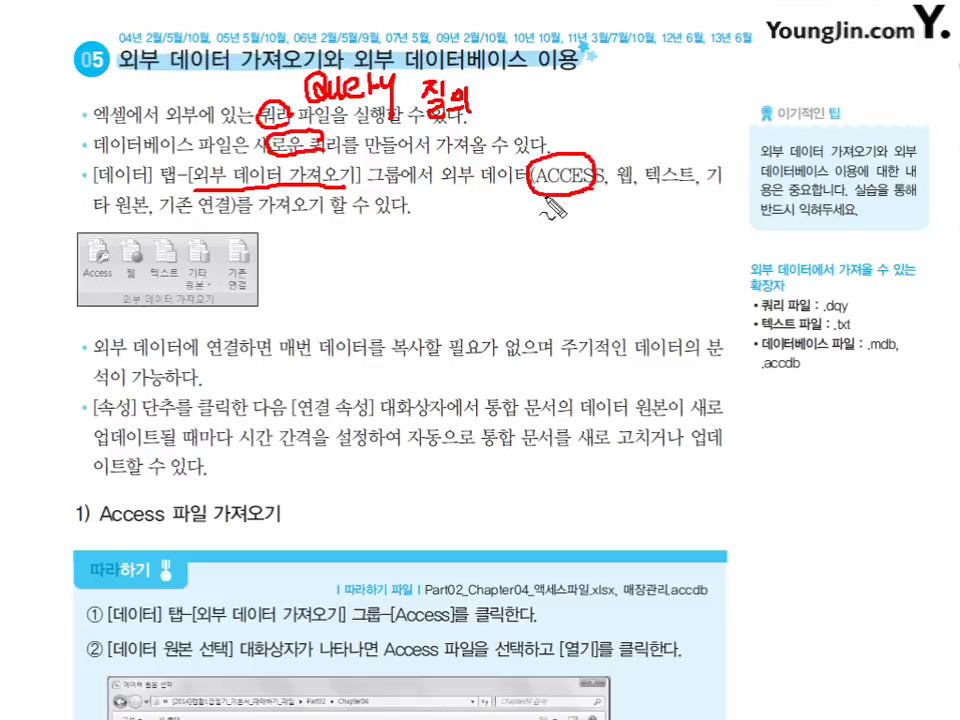
{"action": "mouse_move", "coordinate": [540, 238]}
{"action": "left_mouse_down"}
{"action": "mouse_move", "coordinate": [546, 222]}
{"action": "mouse_move", "coordinate": [575, 225]}
{"action": "mouse_move", "coordinate": [568, 237]}
{"action": "left_mouse_up"}
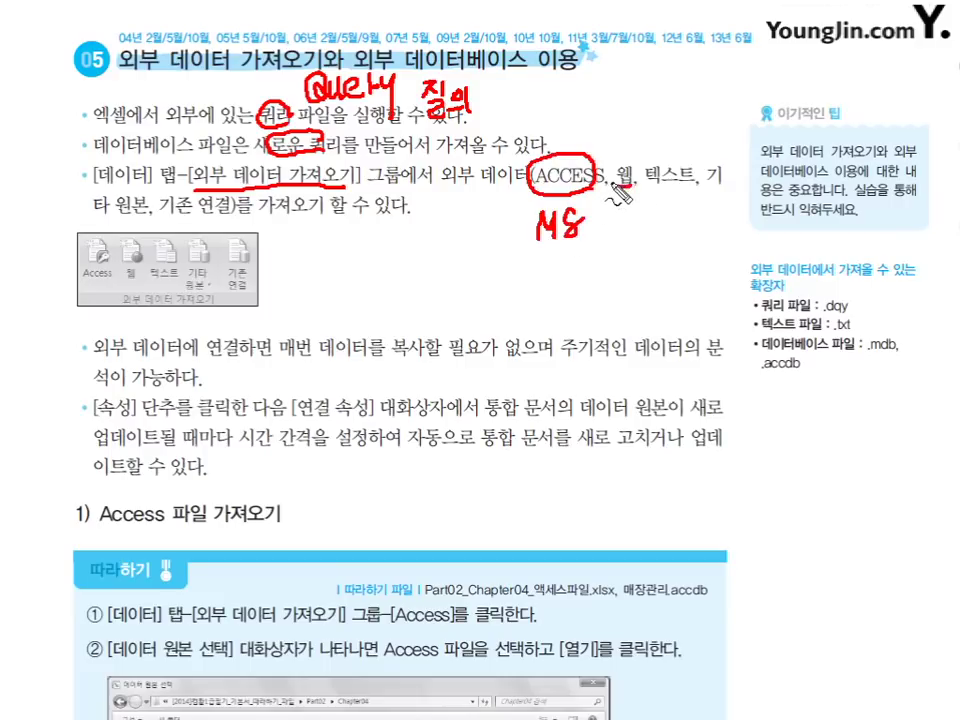
{"action": "mouse_move", "coordinate": [626, 168]}
{"action": "left_mouse_down"}
{"action": "mouse_move", "coordinate": [668, 164]}
{"action": "mouse_move", "coordinate": [702, 185]}
{"action": "left_mouse_up"}
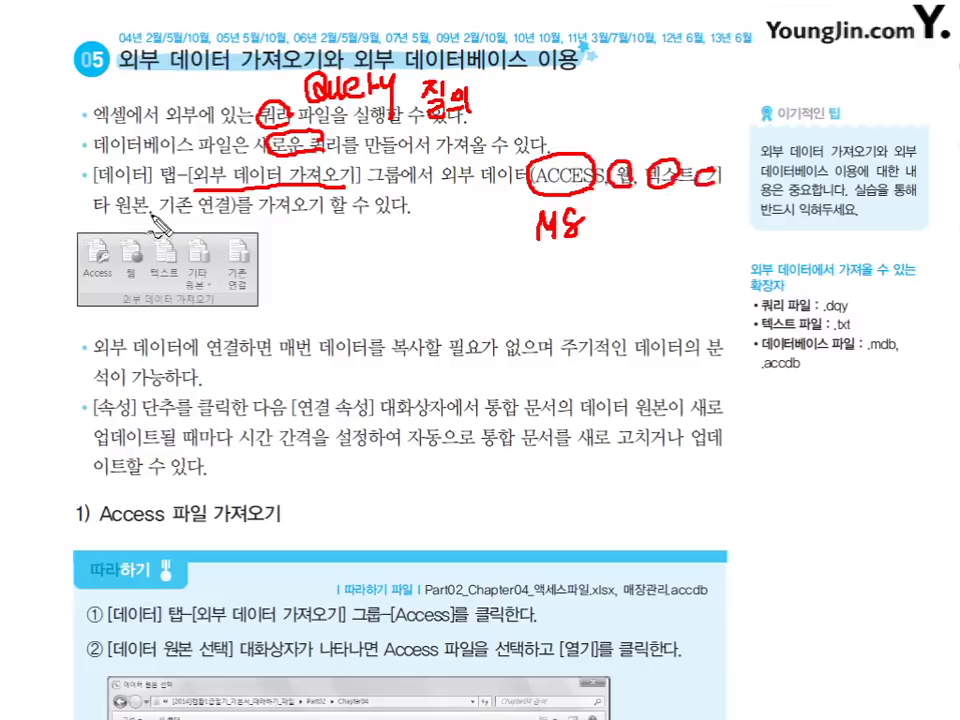
{"action": "mouse_move", "coordinate": [140, 200]}
{"action": "left_mouse_down"}
{"action": "mouse_move", "coordinate": [122, 210]}
{"action": "mouse_move", "coordinate": [165, 205]}
{"action": "left_mouse_up"}
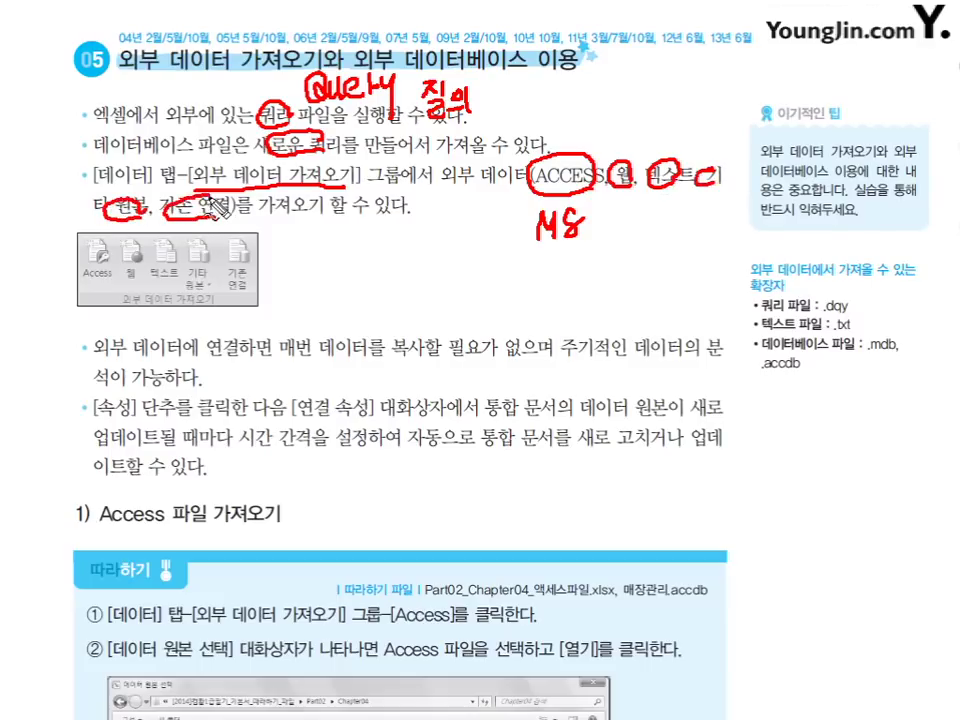
{"action": "mouse_move", "coordinate": [195, 313]}
{"action": "left_mouse_down"}
{"action": "mouse_move", "coordinate": [130, 318]}
{"action": "mouse_move", "coordinate": [205, 298]}
{"action": "left_mouse_up"}
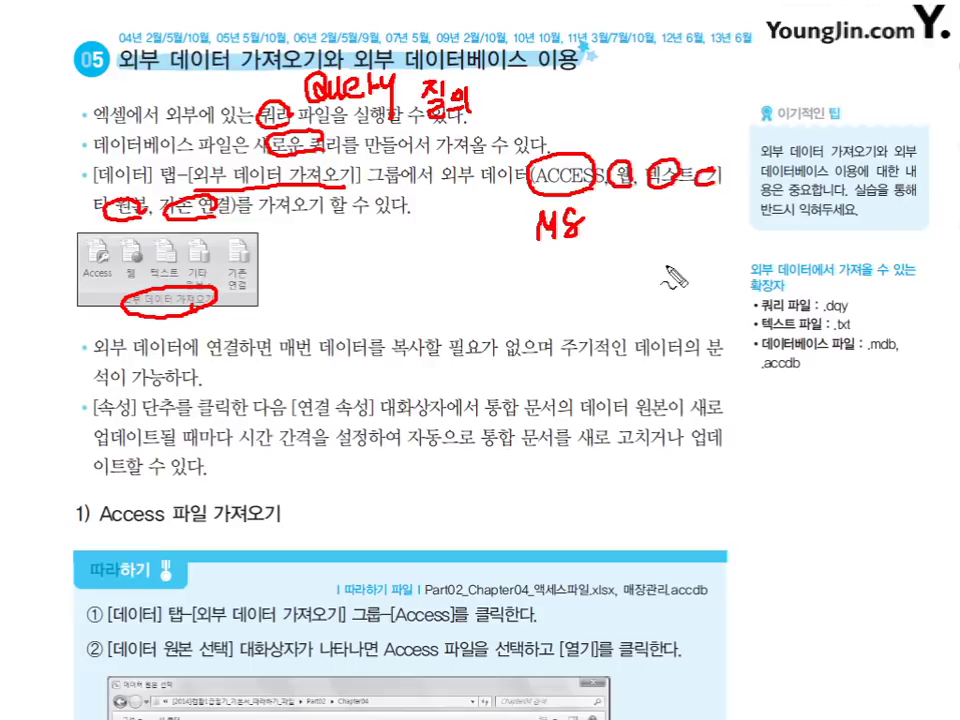
{"action": "left_click_drag", "start_coordinate": [737, 268], "coordinate": [739, 362]}
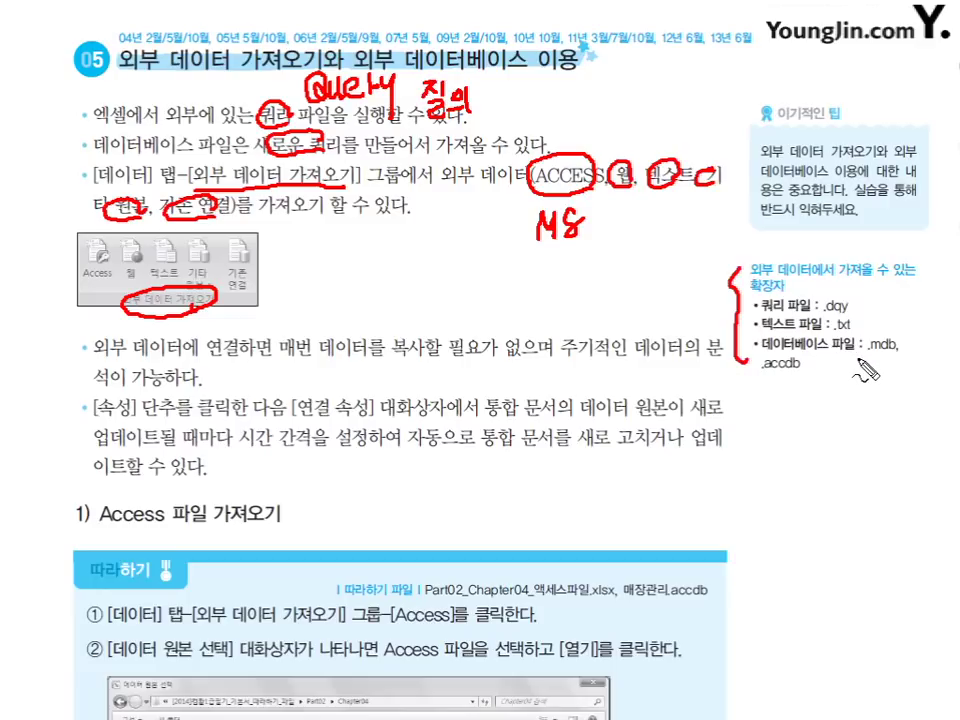
{"action": "left_click_drag", "start_coordinate": [869, 353], "coordinate": [896, 352]}
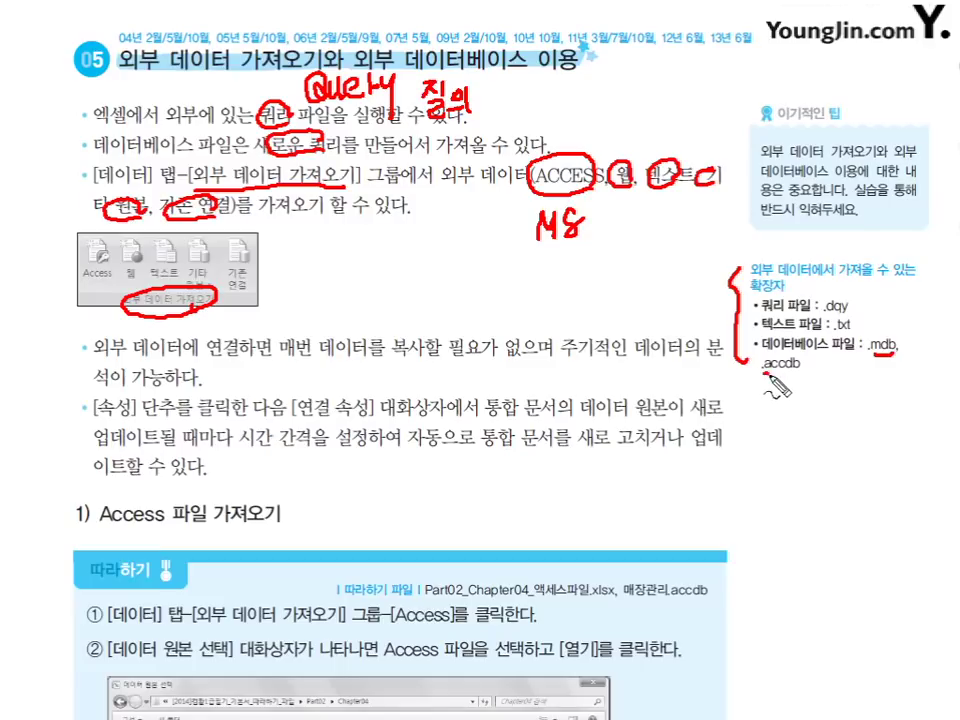
{"action": "left_click_drag", "start_coordinate": [763, 375], "coordinate": [798, 376]}
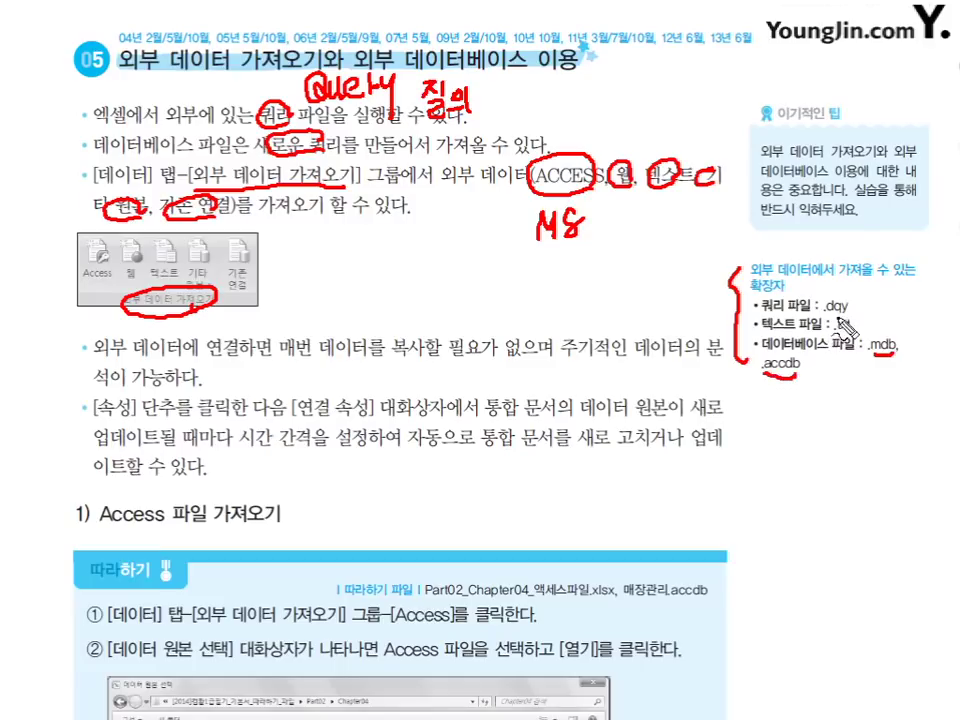
{"action": "mouse_move", "coordinate": [776, 313]}
{"action": "left_mouse_down"}
{"action": "mouse_move", "coordinate": [800, 312]}
{"action": "mouse_move", "coordinate": [812, 328]}
{"action": "left_mouse_up"}
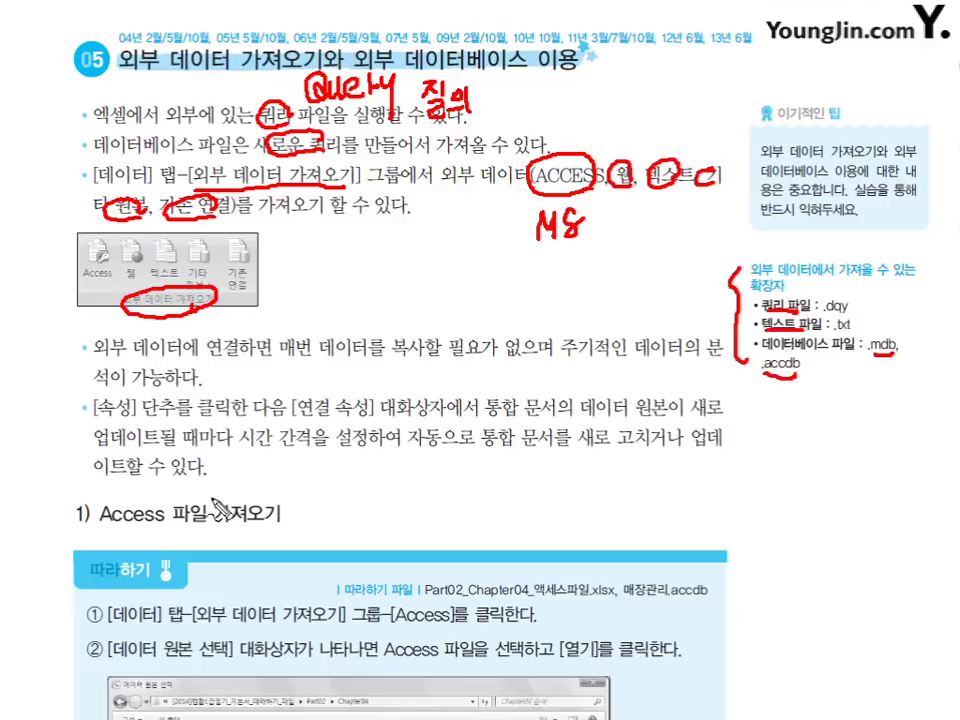
{"action": "mouse_move", "coordinate": [135, 520]}
{"action": "left_mouse_down"}
{"action": "mouse_move", "coordinate": [110, 512]}
{"action": "mouse_move", "coordinate": [183, 537]}
{"action": "left_mouse_up"}
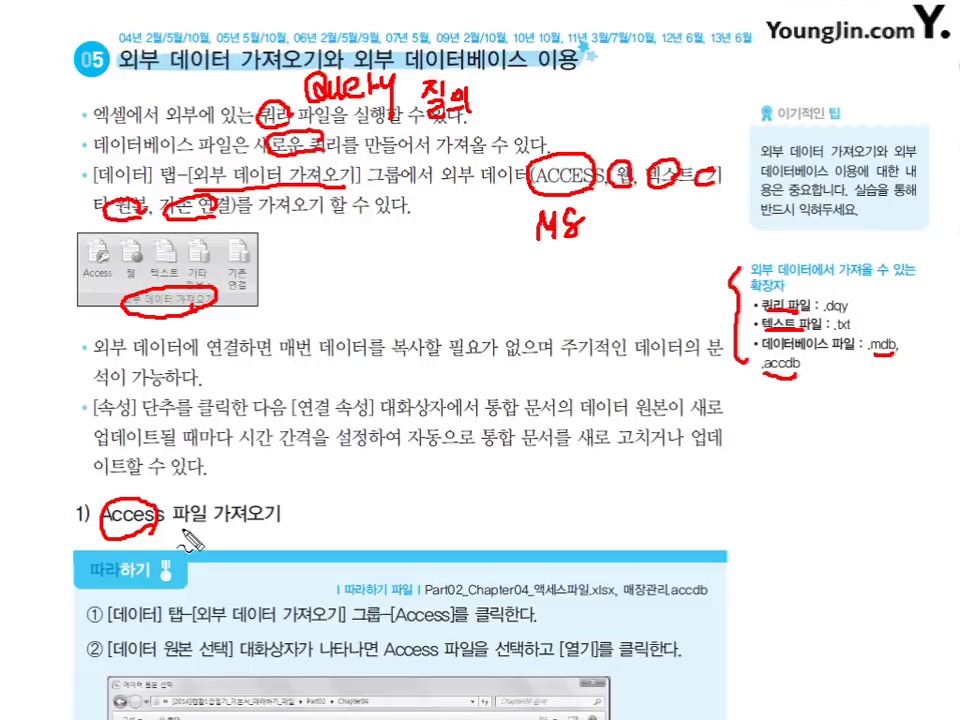
Step: Switch to 액세스파일.xlsx in Excel, view the example table on the 결과 sheet, and return to the 원본 sheet
{"action": "key", "text": "Escape"}
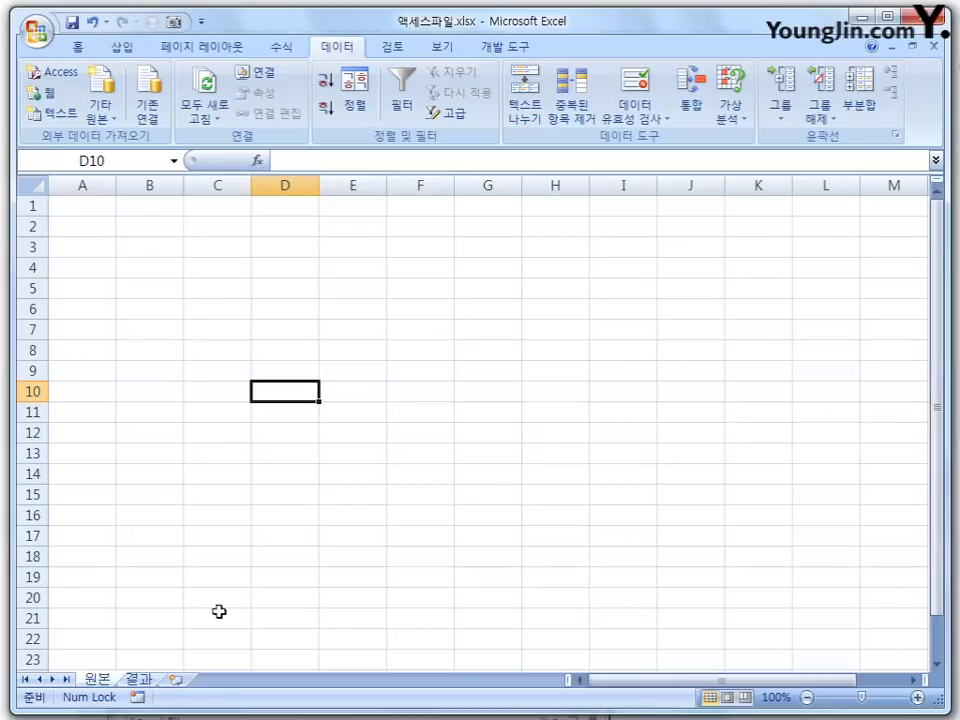
{"action": "left_click", "coordinate": [139, 679]}
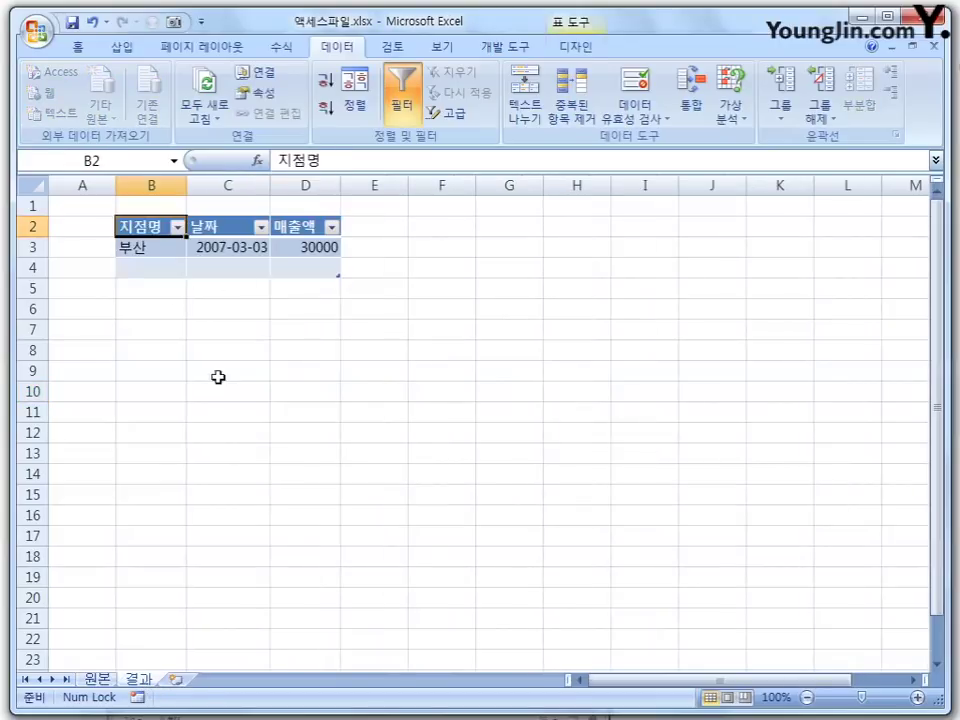
{"action": "key", "text": "ctrl+Page_Up"}
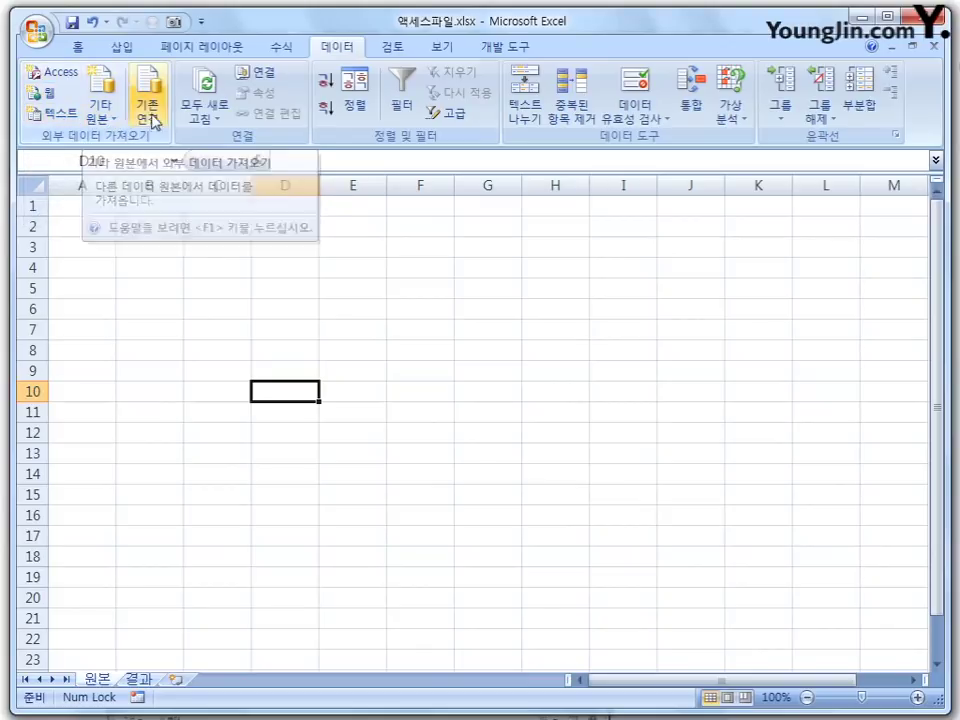
Step: Start an Access data import and open 매장관리.accdb from the 로컬 디스크 (C:) drive as the data source
{"action": "left_click", "coordinate": [50, 72]}
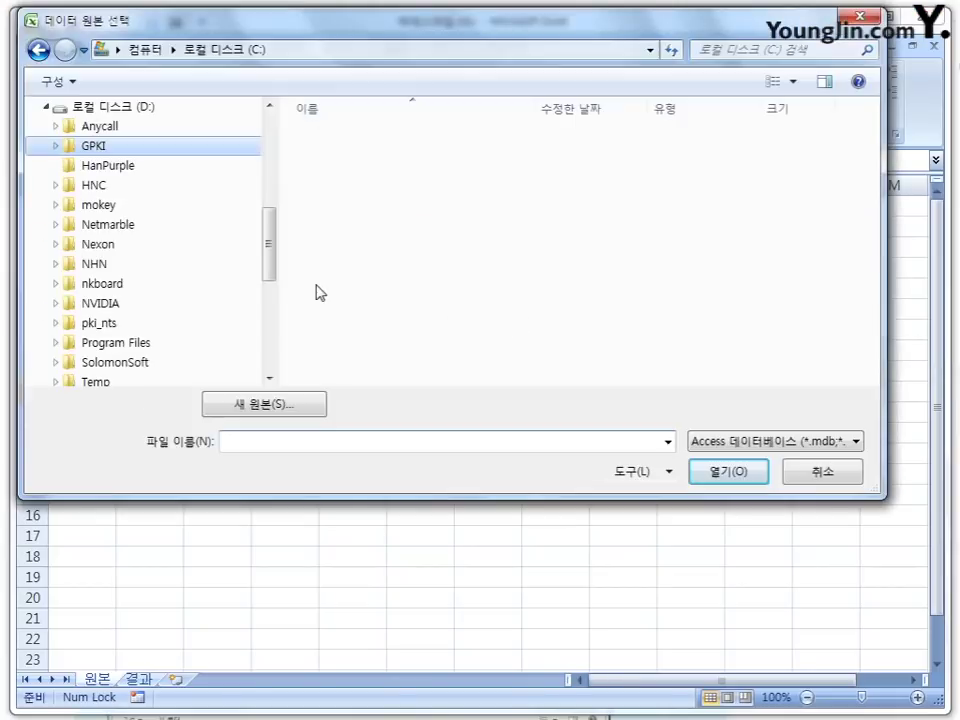
{"action": "scroll", "coordinate": [150, 250], "scroll_direction": "up", "scroll_amount": 4}
{"action": "left_click", "coordinate": [140, 304]}
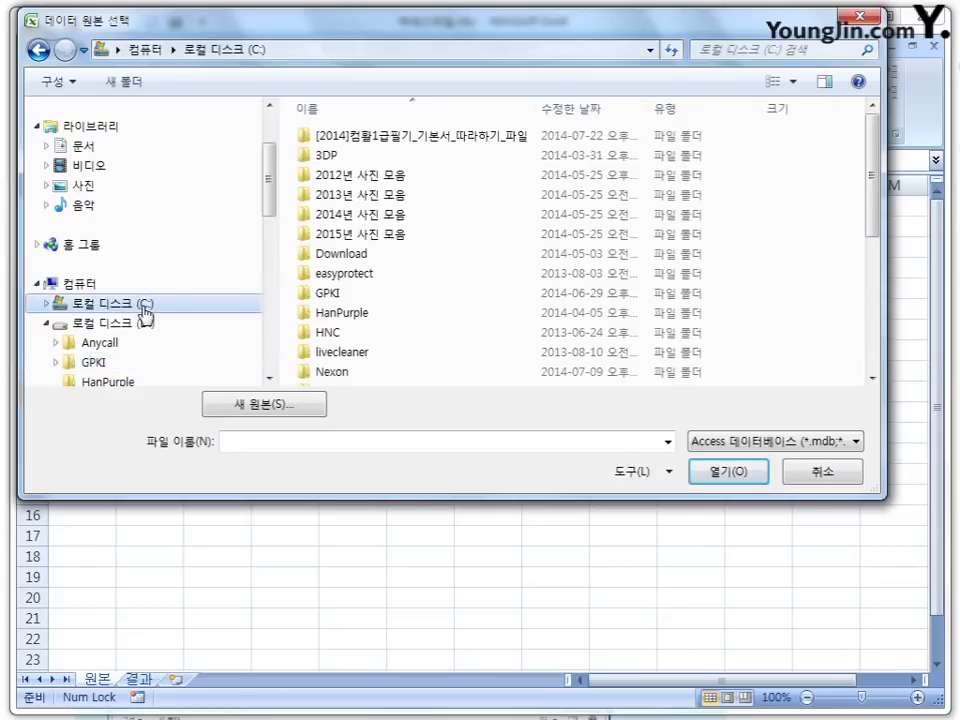
{"action": "left_click_drag", "start_coordinate": [872, 182], "coordinate": [868, 321]}
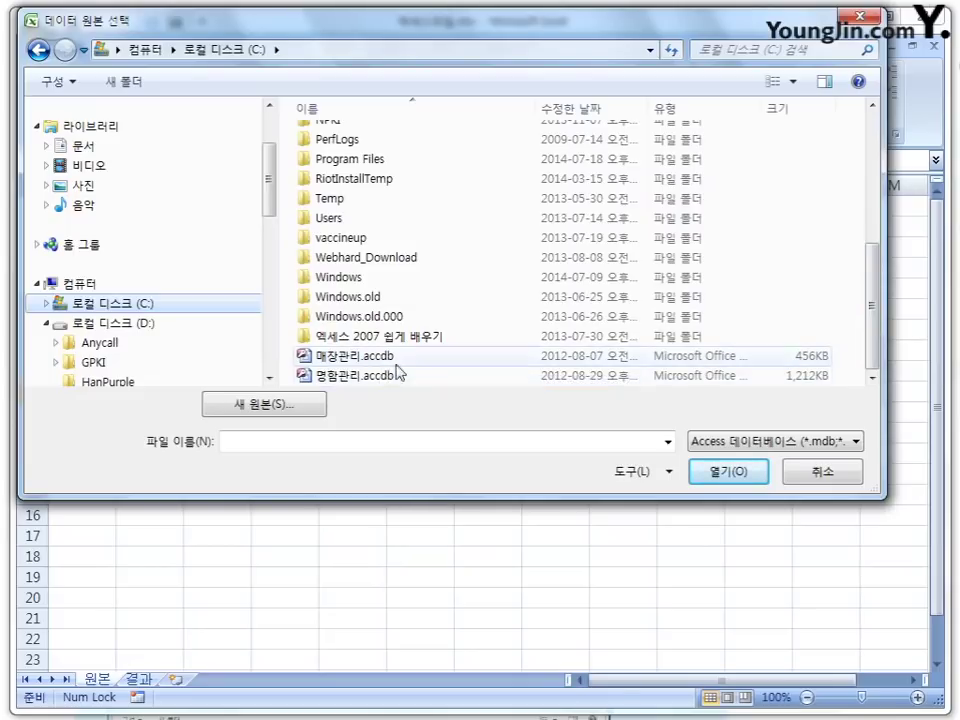
{"action": "left_click", "coordinate": [390, 358]}
{"action": "left_click", "coordinate": [733, 476]}
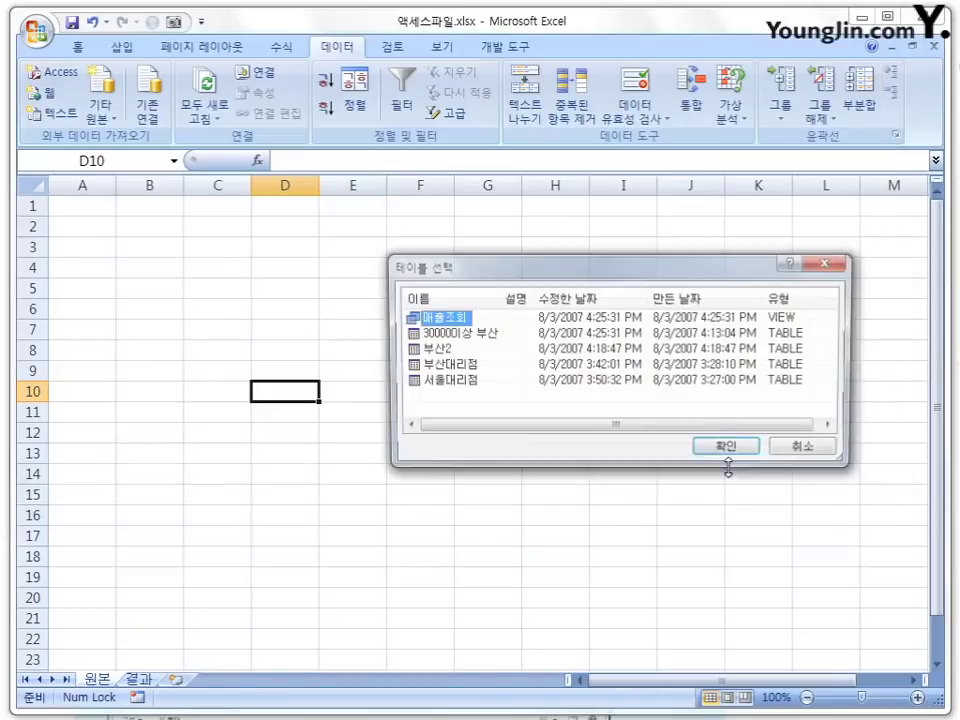
Step: Import the 매출조회 view as a table (표) into the existing 원본 worksheet, starting at cell B3
{"action": "left_click_drag", "start_coordinate": [573, 273], "coordinate": [485, 252]}
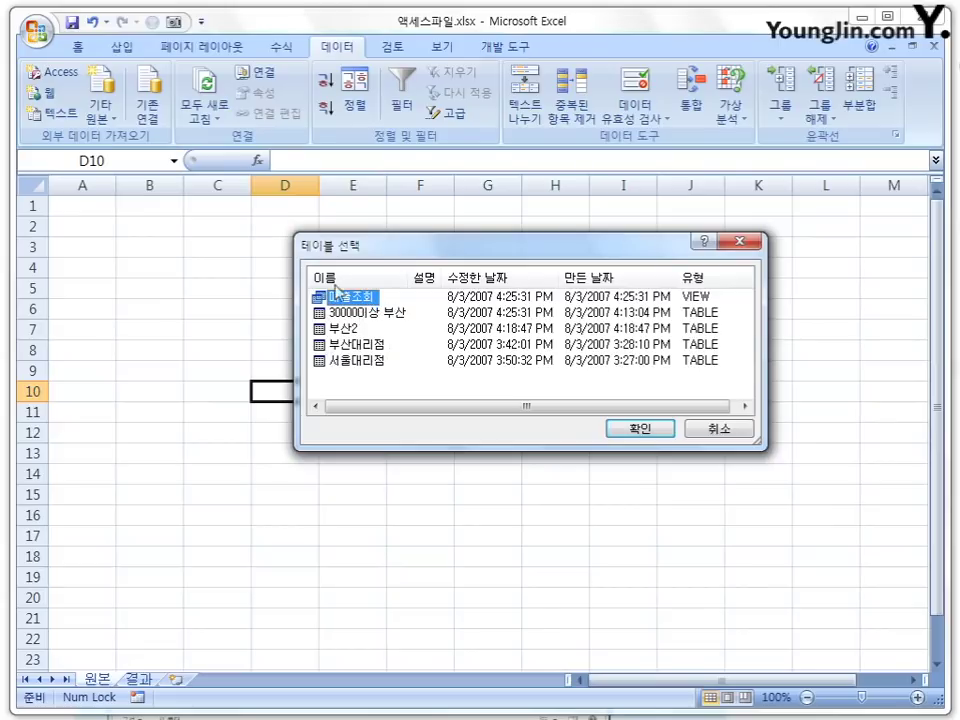
{"action": "left_click", "coordinate": [642, 429]}
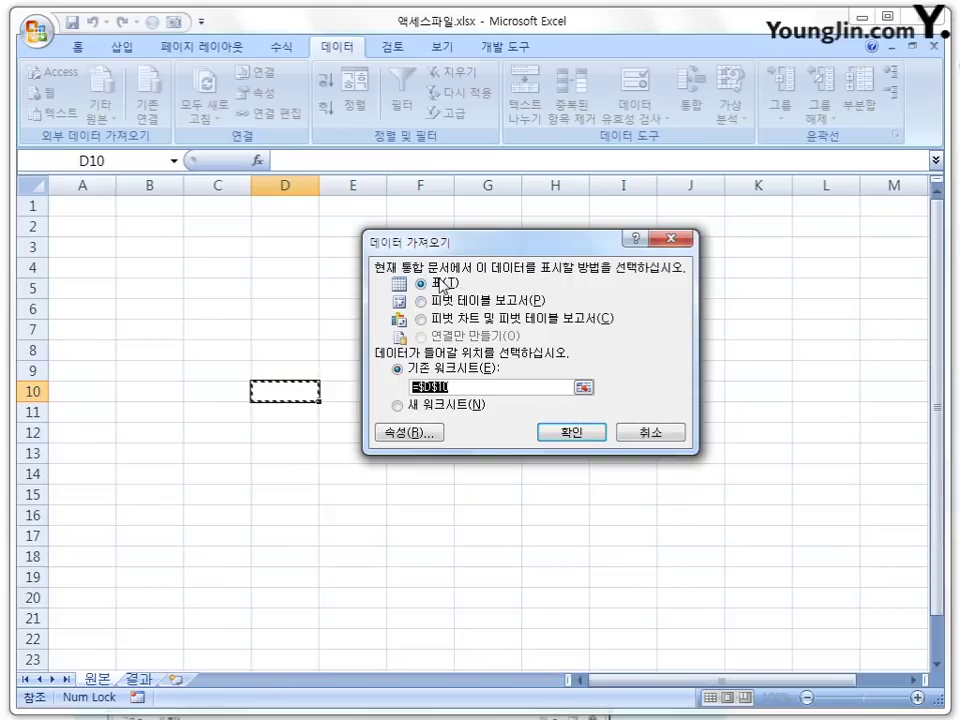
{"action": "left_click", "coordinate": [160, 247]}
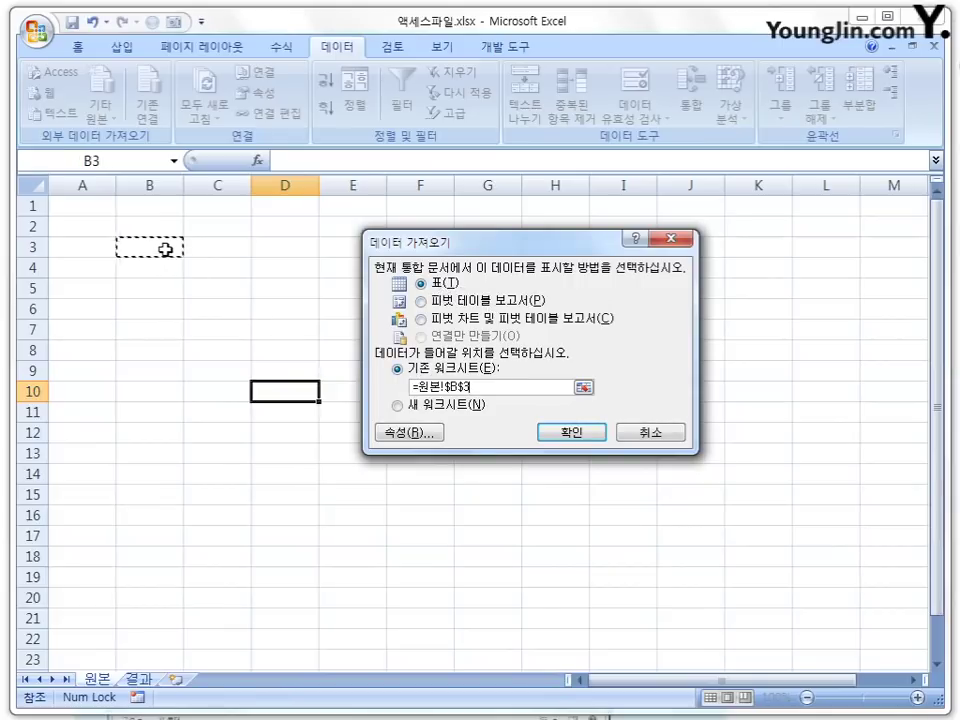
{"action": "left_click", "coordinate": [574, 436]}
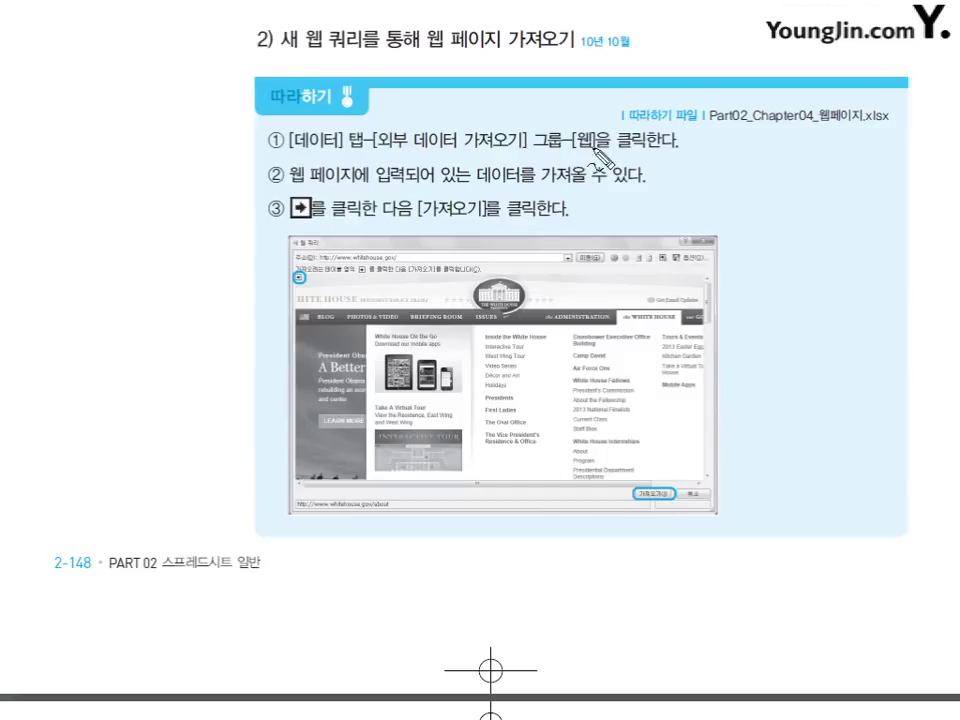
Step: Circle the 웹 command, web address, arrow icon, 가져오기 button and page content in the textbook's web query section, and clear the marks
{"action": "mouse_move", "coordinate": [592, 157]}
{"action": "left_mouse_down"}
{"action": "mouse_move", "coordinate": [570, 152]}
{"action": "mouse_move", "coordinate": [594, 152]}
{"action": "left_mouse_up"}
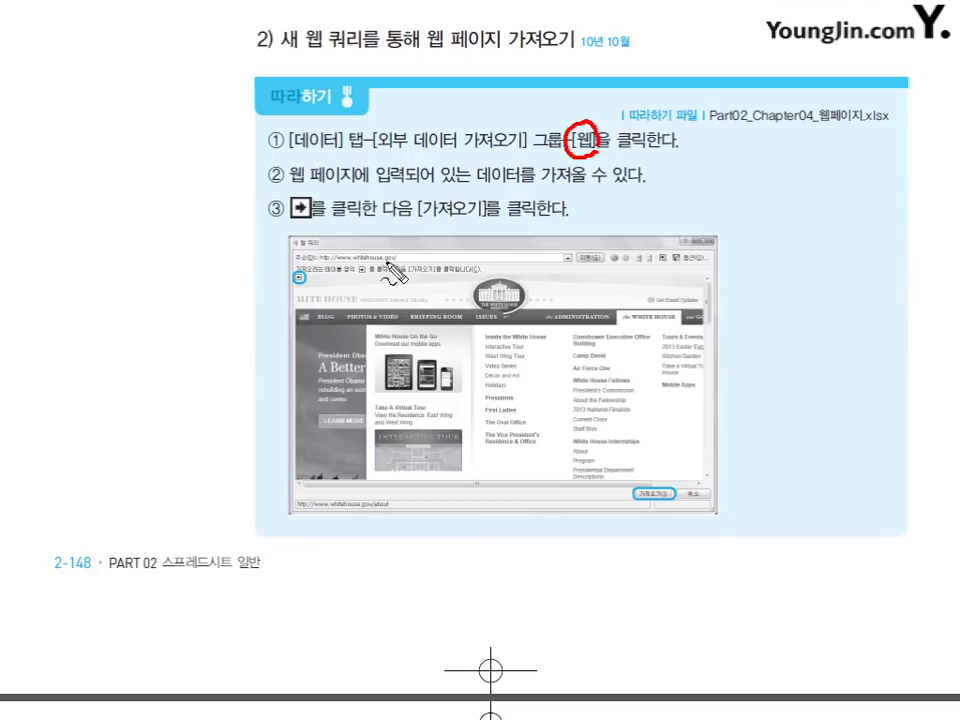
{"action": "mouse_move", "coordinate": [388, 272]}
{"action": "left_mouse_down"}
{"action": "mouse_move", "coordinate": [325, 250]}
{"action": "mouse_move", "coordinate": [395, 250]}
{"action": "left_mouse_up"}
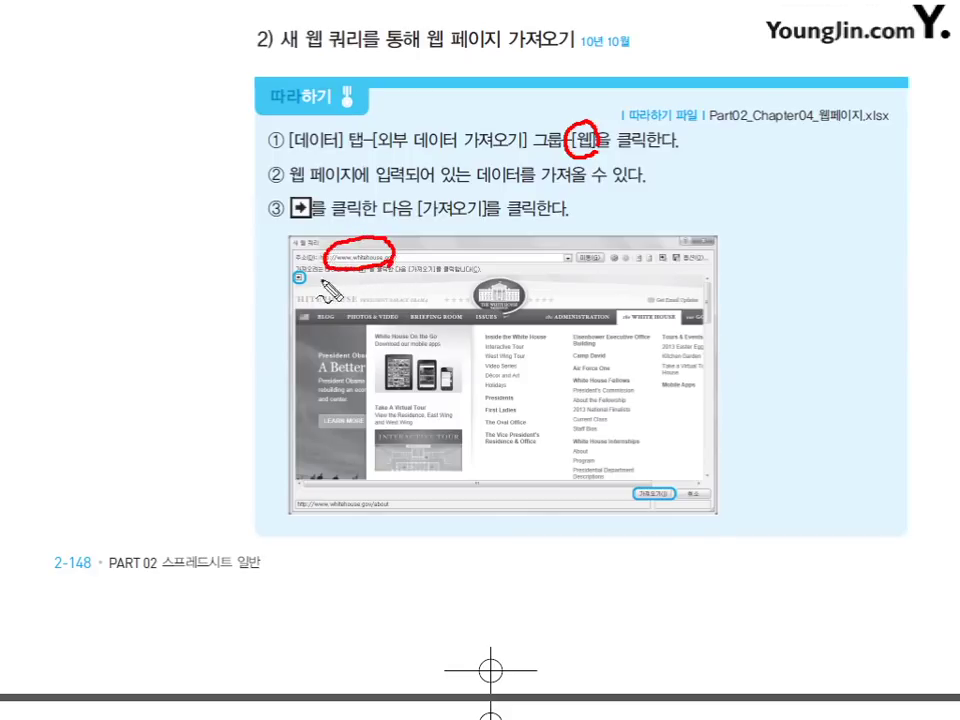
{"action": "left_click_drag", "start_coordinate": [306, 221], "coordinate": [300, 212]}
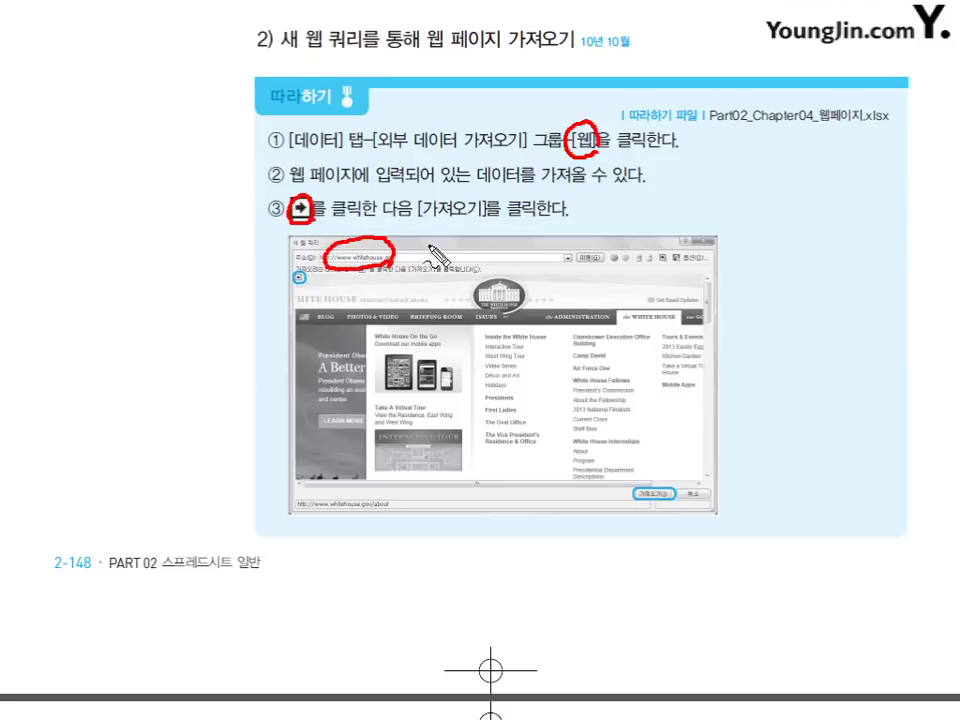
{"action": "left_click_drag", "start_coordinate": [663, 503], "coordinate": [658, 500]}
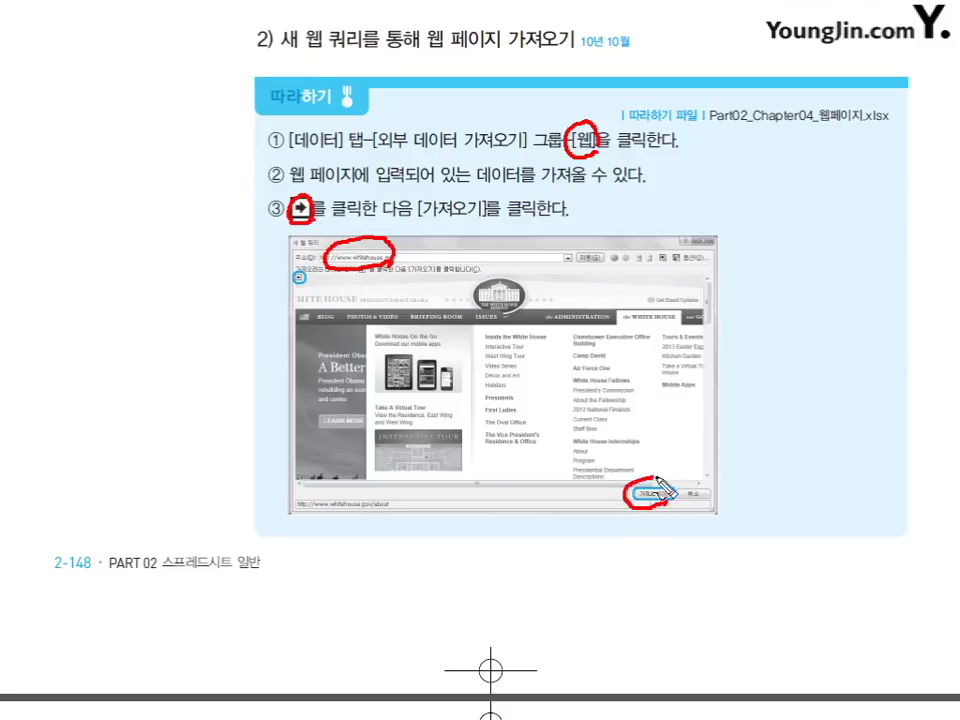
{"action": "mouse_move", "coordinate": [572, 404]}
{"action": "left_mouse_down"}
{"action": "mouse_move", "coordinate": [463, 398]}
{"action": "mouse_move", "coordinate": [540, 340]}
{"action": "mouse_move", "coordinate": [548, 422]}
{"action": "left_mouse_up"}
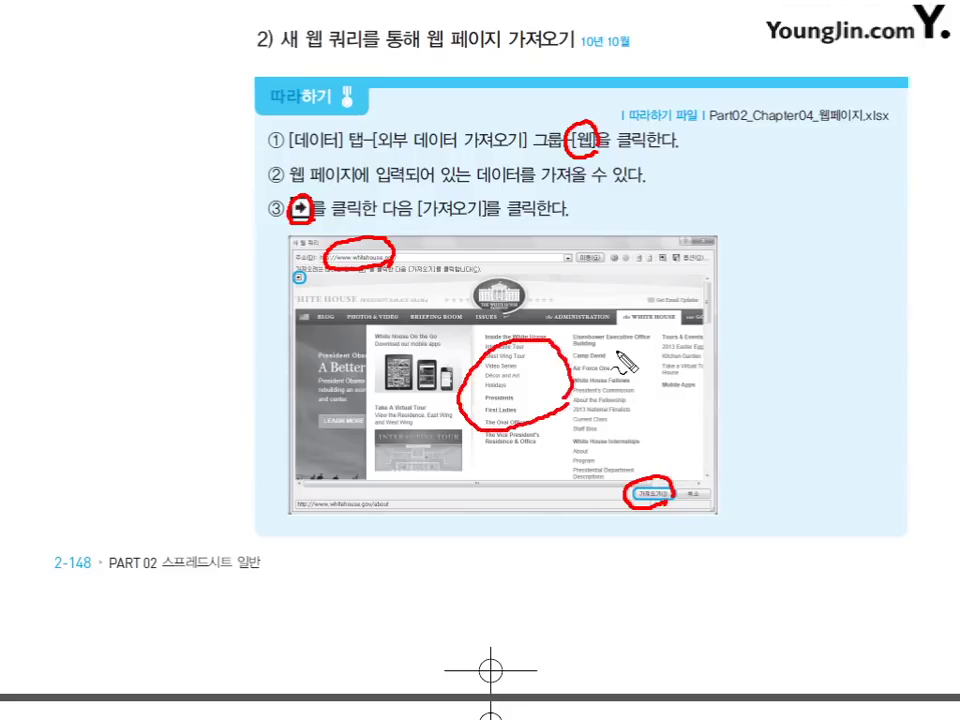
{"action": "key", "text": "e"}
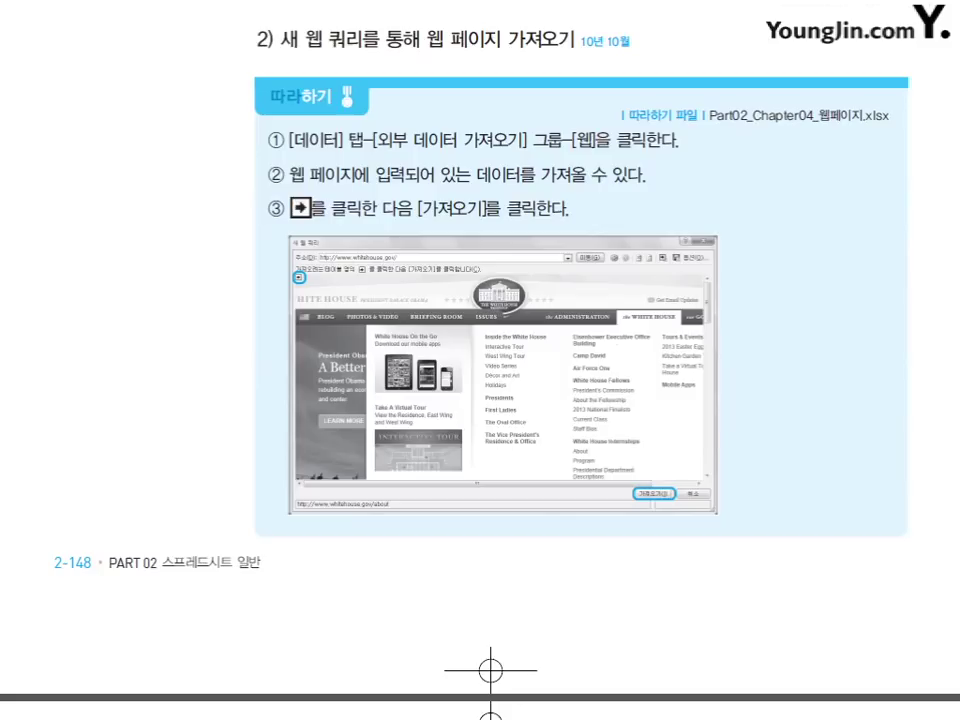
Step: Go to the 새 쿼리 만들기 section, circle 기타 원본, Microsoft Query, MS Access Database and the database file, and clear the marks
{"action": "scroll", "coordinate": [480, 360], "scroll_direction": "down", "scroll_amount": 6}
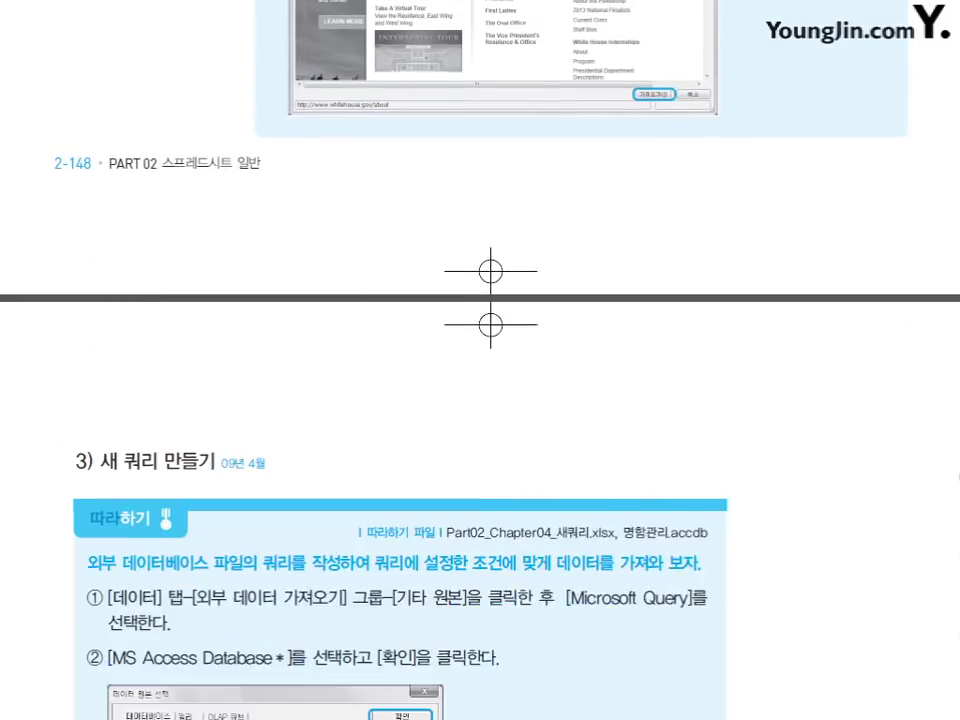
{"action": "scroll", "coordinate": [400, 450], "scroll_direction": "down", "scroll_amount": 2}
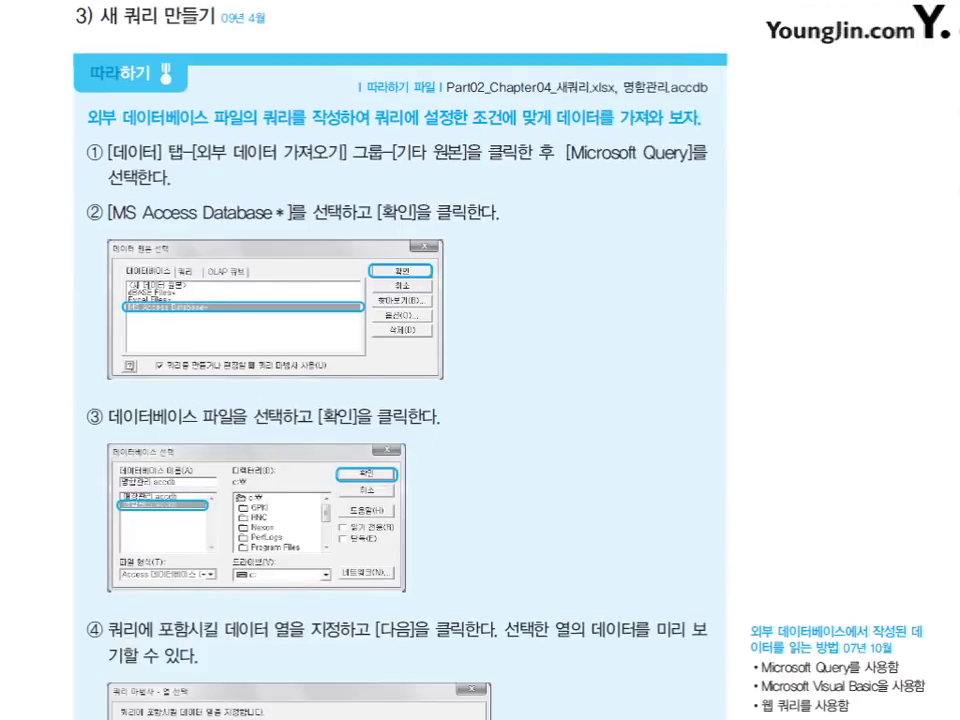
{"action": "scroll", "coordinate": [727, 279], "scroll_direction": "up", "scroll_amount": 1}
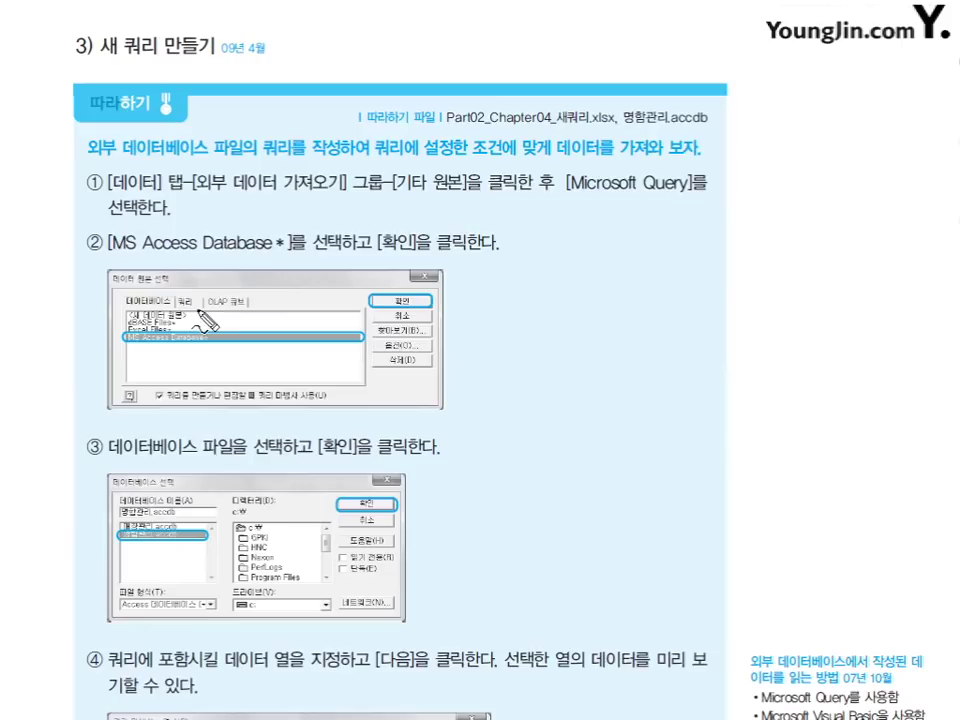
{"action": "mouse_move", "coordinate": [455, 176]}
{"action": "left_mouse_down"}
{"action": "mouse_move", "coordinate": [412, 182]}
{"action": "mouse_move", "coordinate": [460, 178]}
{"action": "mouse_move", "coordinate": [458, 192]}
{"action": "left_mouse_up"}
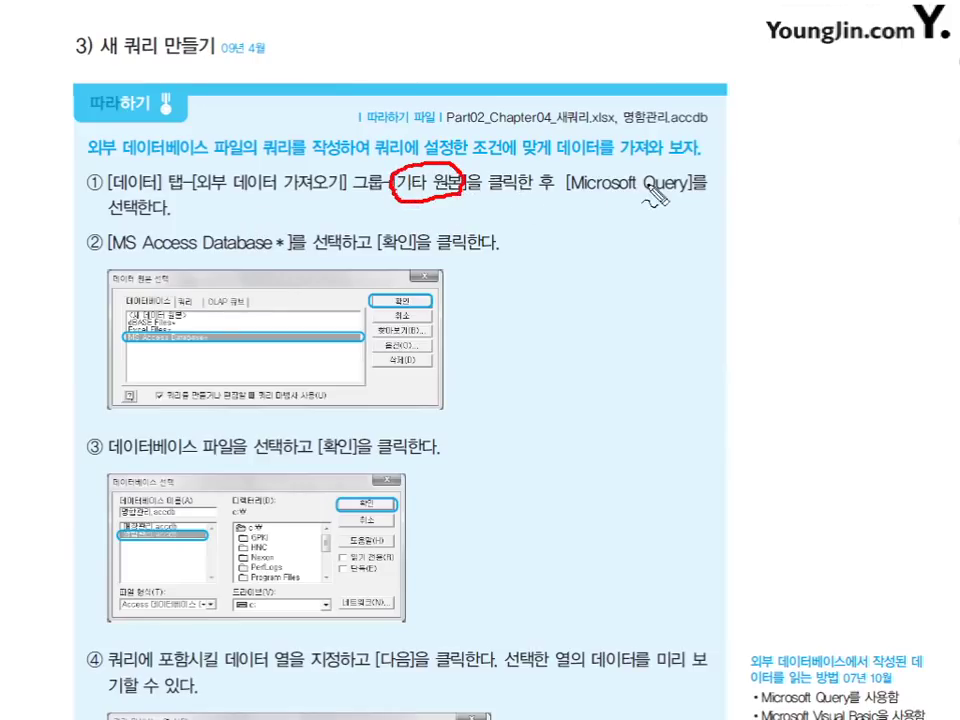
{"action": "mouse_move", "coordinate": [688, 180]}
{"action": "left_mouse_down"}
{"action": "mouse_move", "coordinate": [636, 204]}
{"action": "mouse_move", "coordinate": [636, 176]}
{"action": "mouse_move", "coordinate": [686, 176]}
{"action": "left_mouse_up"}
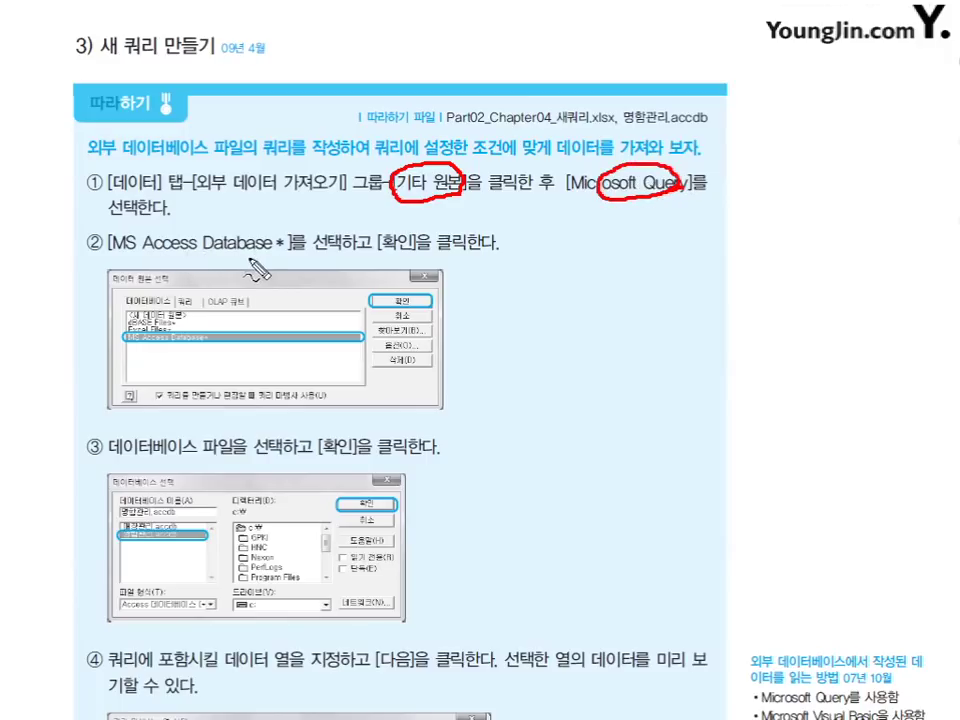
{"action": "mouse_move", "coordinate": [274, 226]}
{"action": "left_mouse_down"}
{"action": "mouse_move", "coordinate": [190, 218]}
{"action": "mouse_move", "coordinate": [280, 242]}
{"action": "left_mouse_up"}
{"action": "mouse_move", "coordinate": [150, 327]}
{"action": "left_mouse_down"}
{"action": "mouse_move", "coordinate": [120, 334]}
{"action": "mouse_move", "coordinate": [132, 349]}
{"action": "mouse_move", "coordinate": [152, 348]}
{"action": "left_mouse_up"}
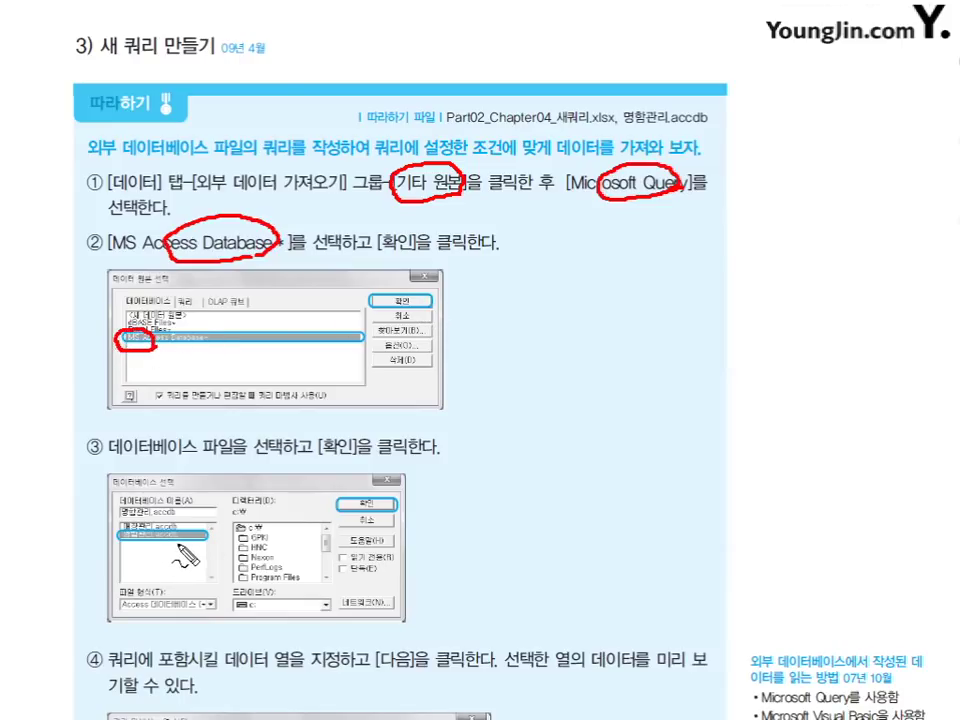
{"action": "mouse_move", "coordinate": [178, 548]}
{"action": "left_mouse_down"}
{"action": "mouse_move", "coordinate": [122, 548]}
{"action": "mouse_move", "coordinate": [126, 525]}
{"action": "mouse_move", "coordinate": [178, 527]}
{"action": "mouse_move", "coordinate": [170, 546]}
{"action": "left_mouse_up"}
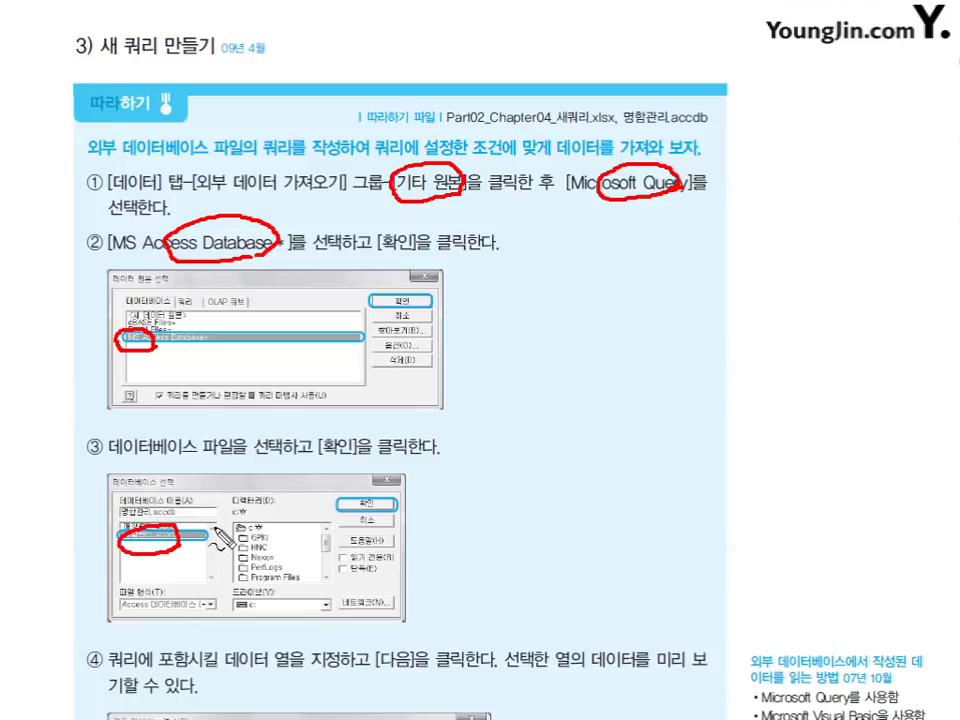
{"action": "key", "text": "e"}
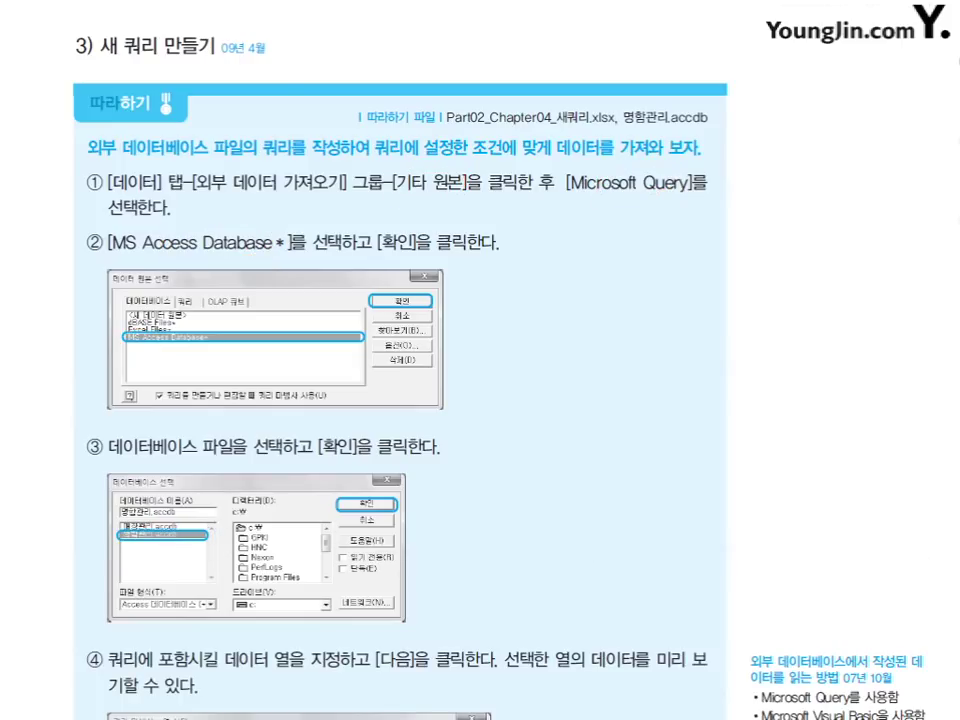
Step: Go to the query wizard's column selection in instruction ④ and circle the highlighted table in the 열 선택 picture
{"action": "scroll", "coordinate": [400, 360], "scroll_direction": "down", "scroll_amount": 5}
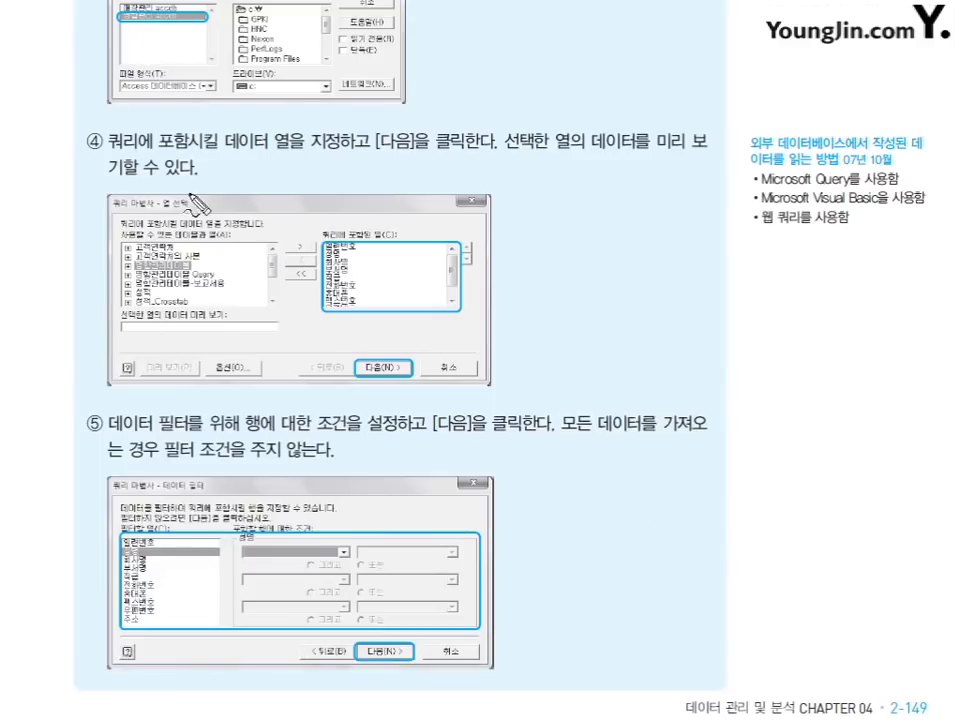
{"action": "mouse_move", "coordinate": [184, 270]}
{"action": "left_mouse_down"}
{"action": "mouse_move", "coordinate": [136, 276]}
{"action": "mouse_move", "coordinate": [160, 255]}
{"action": "mouse_move", "coordinate": [190, 265]}
{"action": "left_mouse_up"}
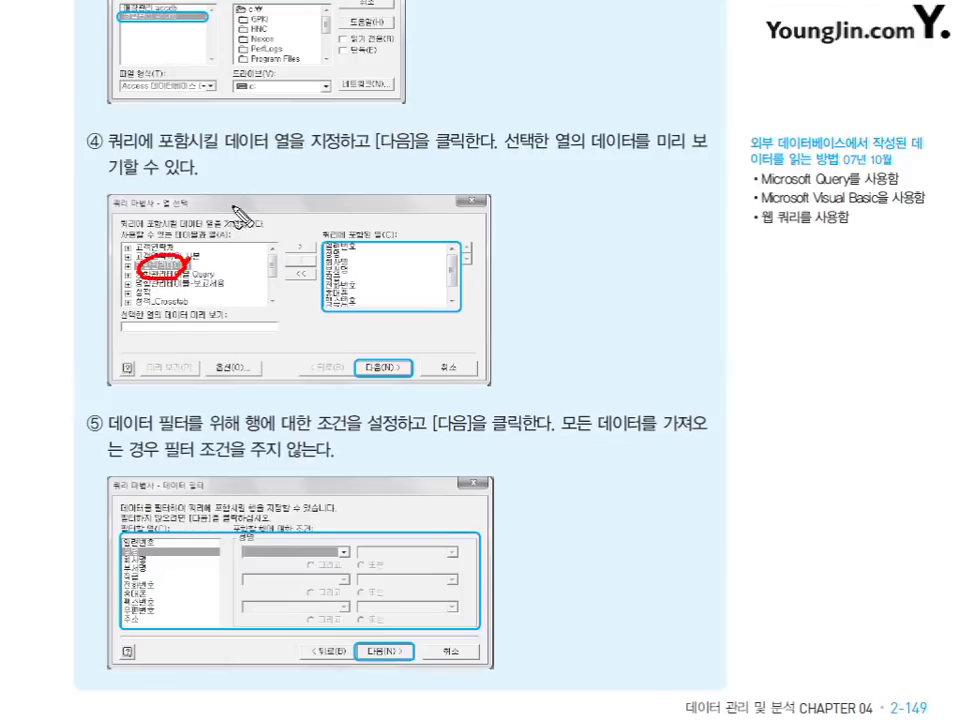